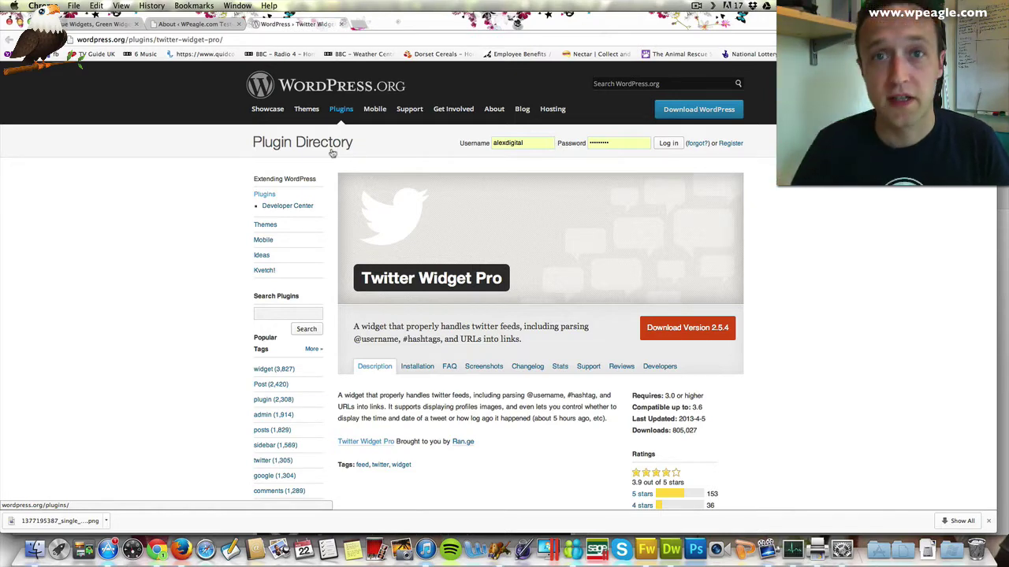
- Scroll through the Twitter Widget Pro plugin page on wordpress.org
{"action": "scroll", "coordinate": [286, 173], "scroll_direction": "left", "scroll_amount": 1}
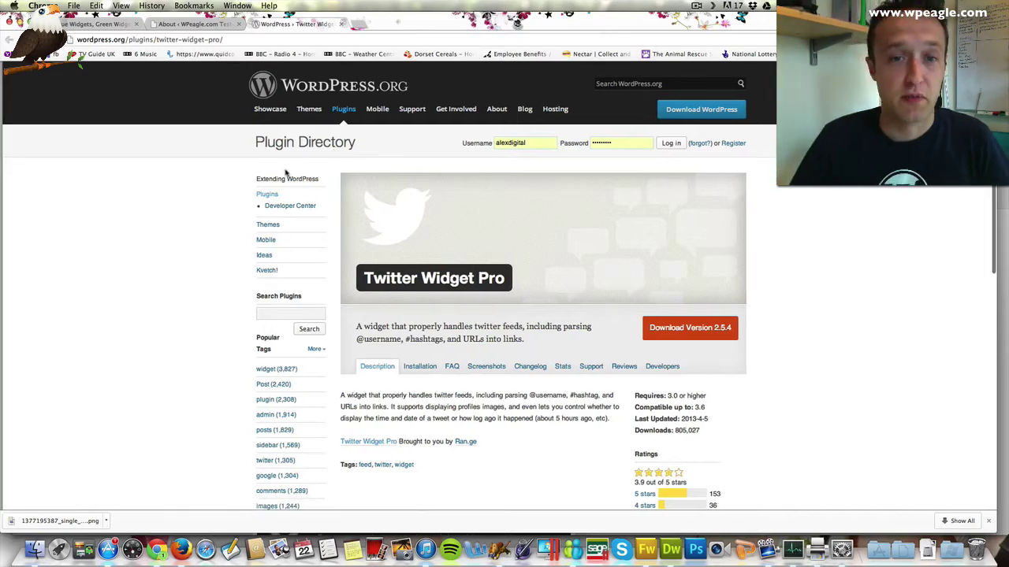
- Check the test site's front page, then return to the WordPress 3.6 welcome page
{"action": "left_click", "coordinate": [193, 24]}
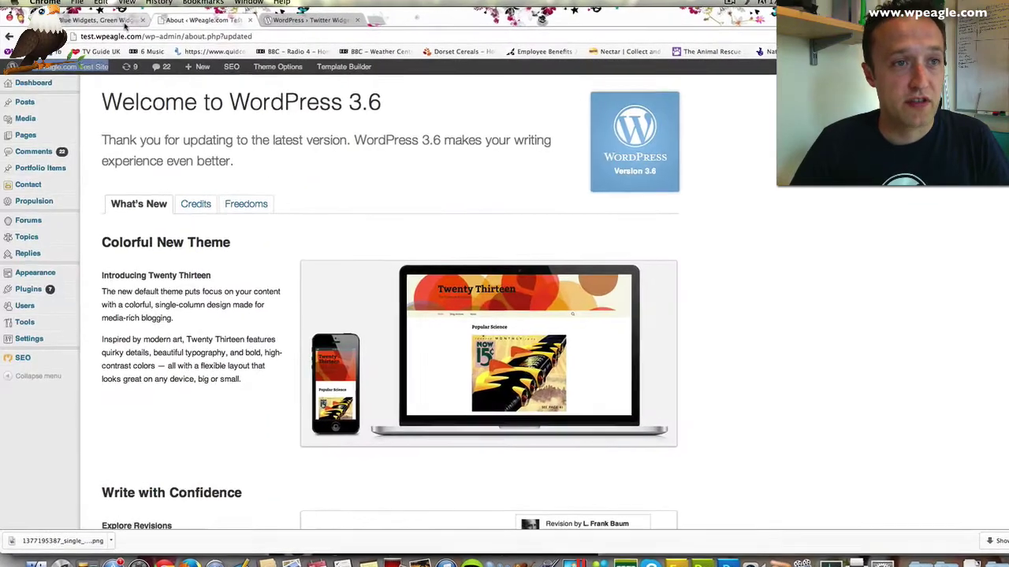
{"action": "left_click", "coordinate": [99, 21]}
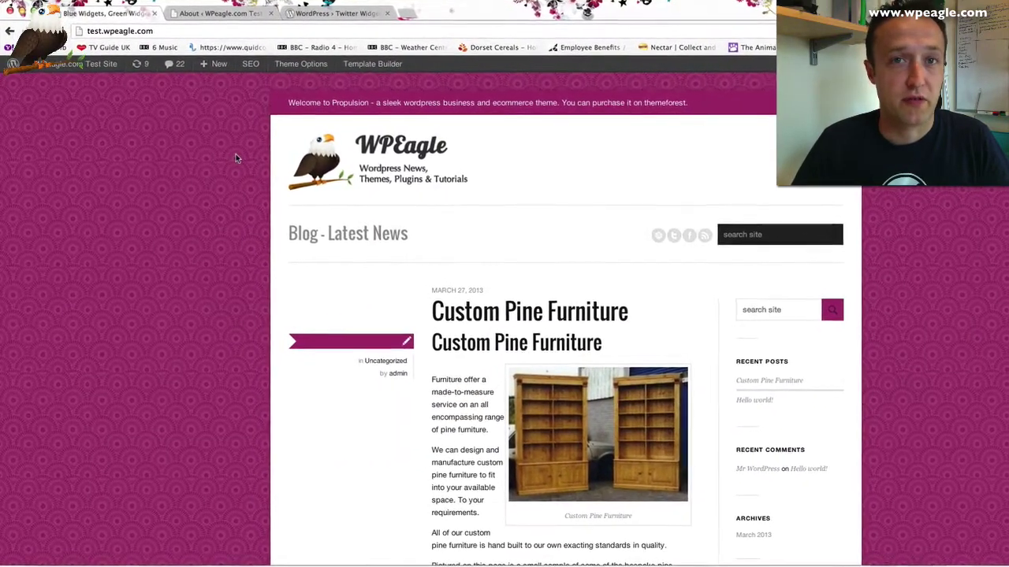
{"action": "left_click", "coordinate": [228, 13]}
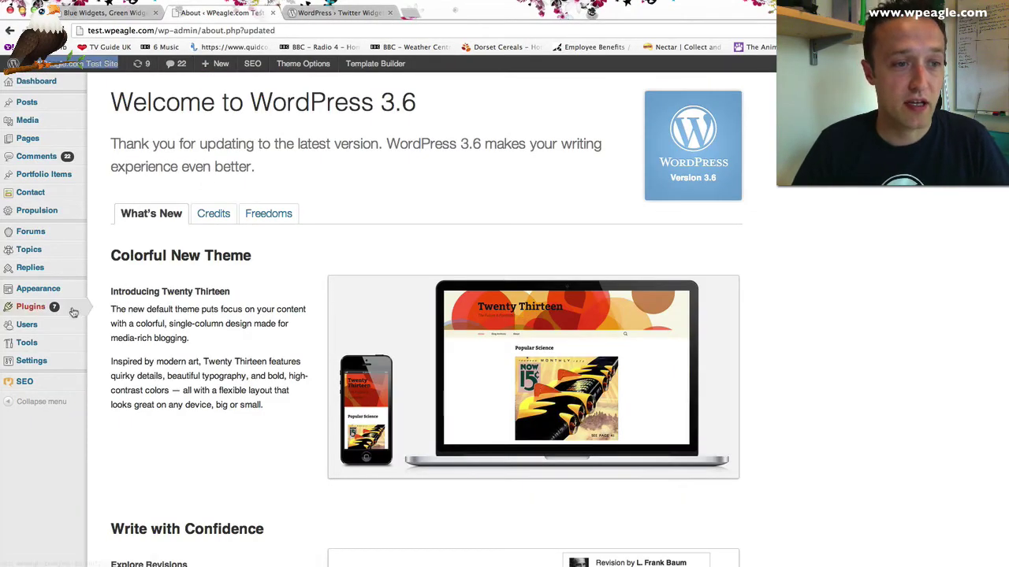
- Search the Add New plugins page for 'twitter widget pro'
{"action": "mouse_move", "coordinate": [68, 309]}
{"action": "left_click", "coordinate": [112, 320]}
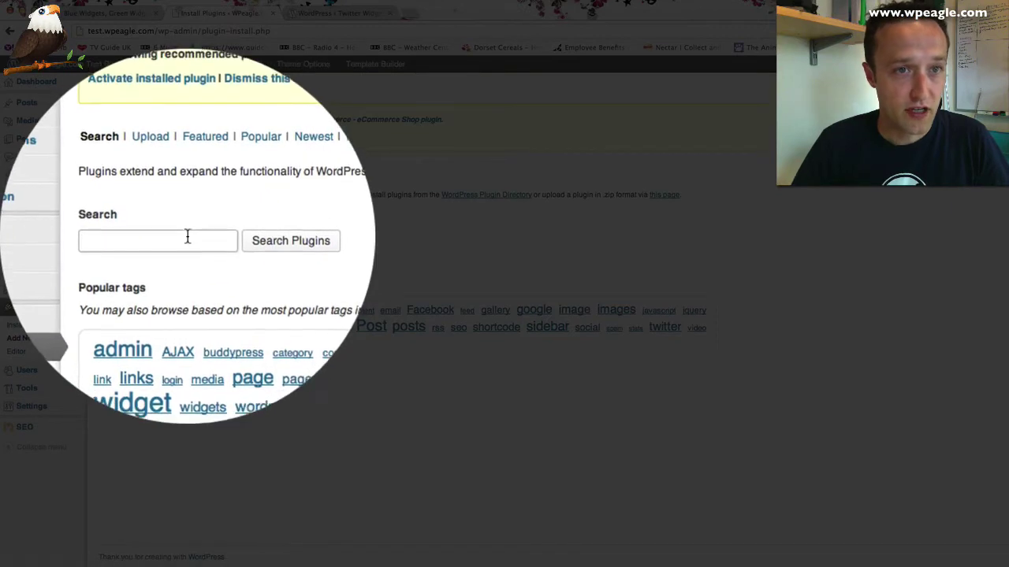
{"action": "left_click", "coordinate": [187, 236]}
{"action": "type", "text": "twitter widget pro"}
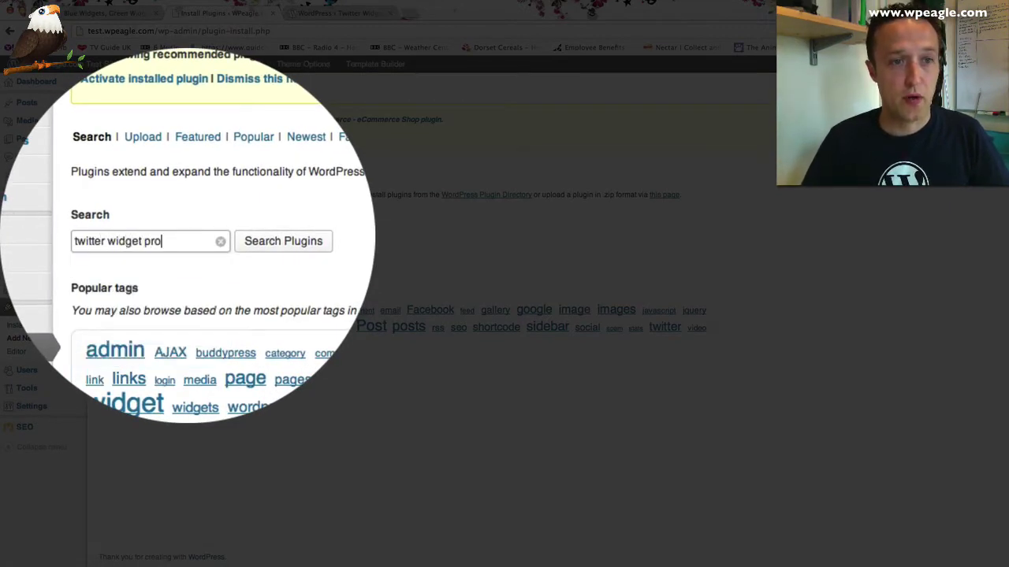
{"action": "key", "text": "Return"}
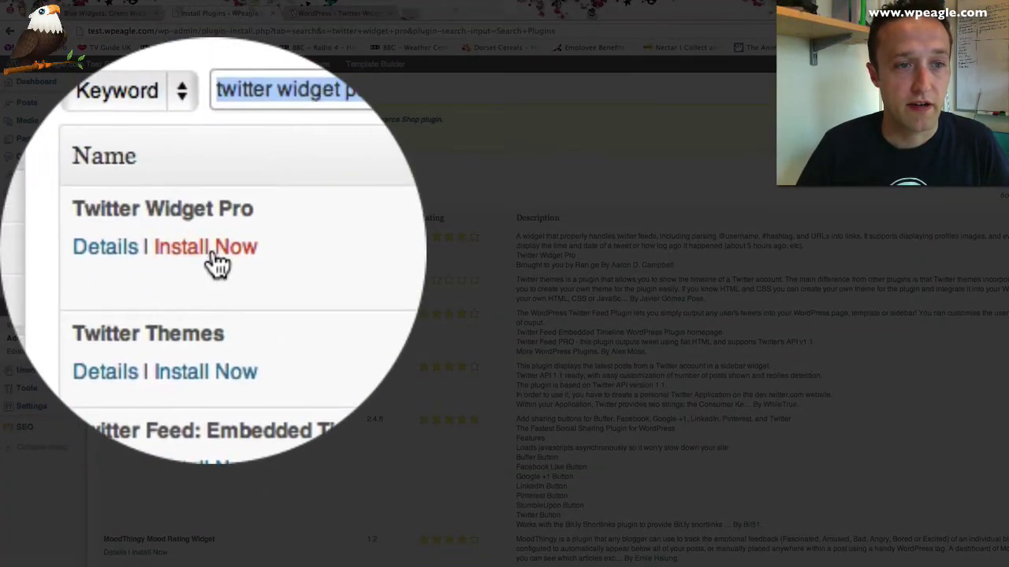
- Install Twitter Widget Pro from the search results and confirm the installation prompt
{"action": "left_click", "coordinate": [150, 249]}
{"action": "left_click", "coordinate": [659, 199]}
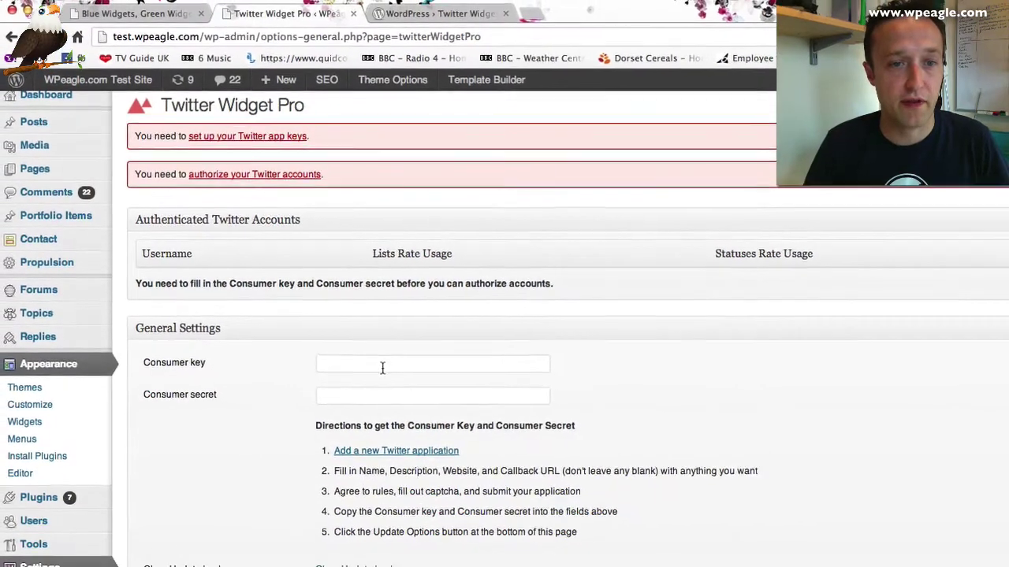
{"action": "scroll", "coordinate": [358, 341], "scroll_direction": "down", "scroll_amount": 1}
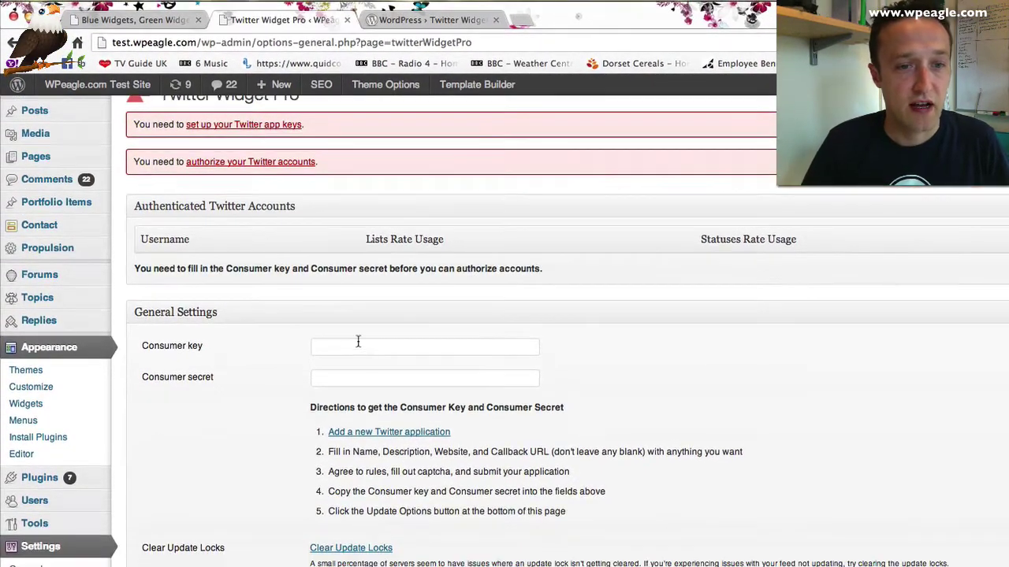
- Choose to add a new Twitter application and log in with the Twitter username and password
{"action": "left_click", "coordinate": [352, 439]}
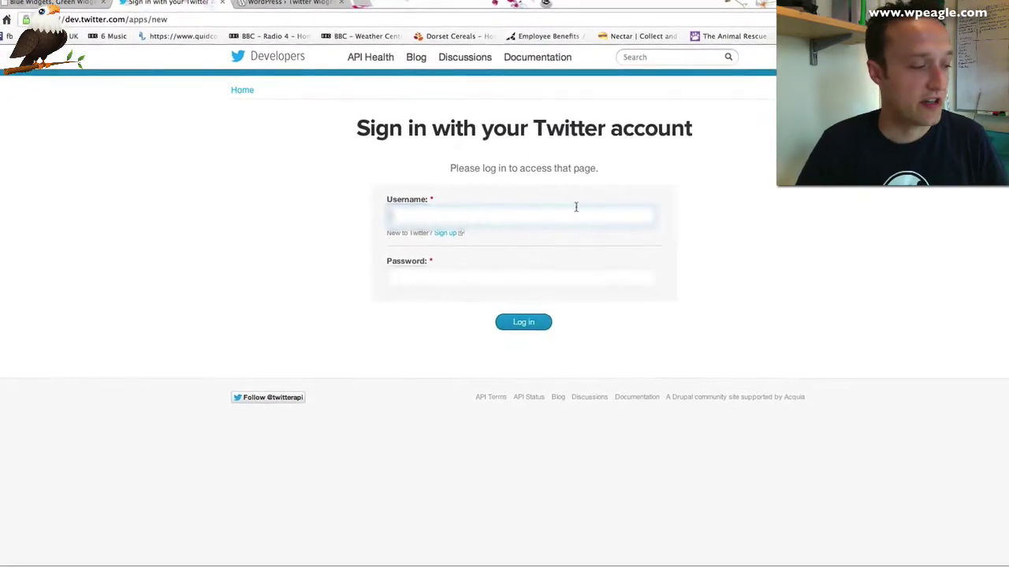
{"action": "type", "text": "wpeagle"}
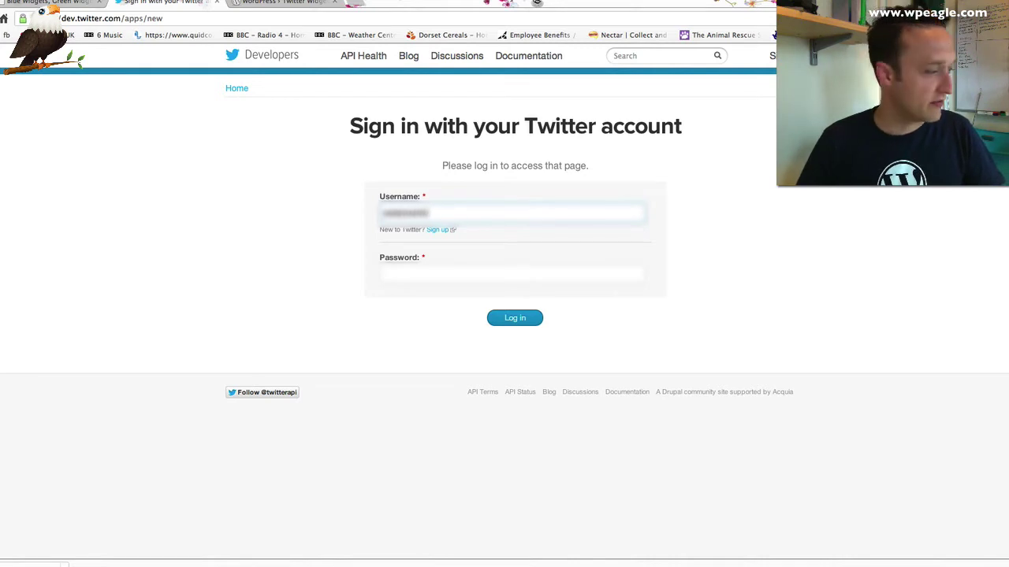
{"action": "left_click", "coordinate": [384, 274]}
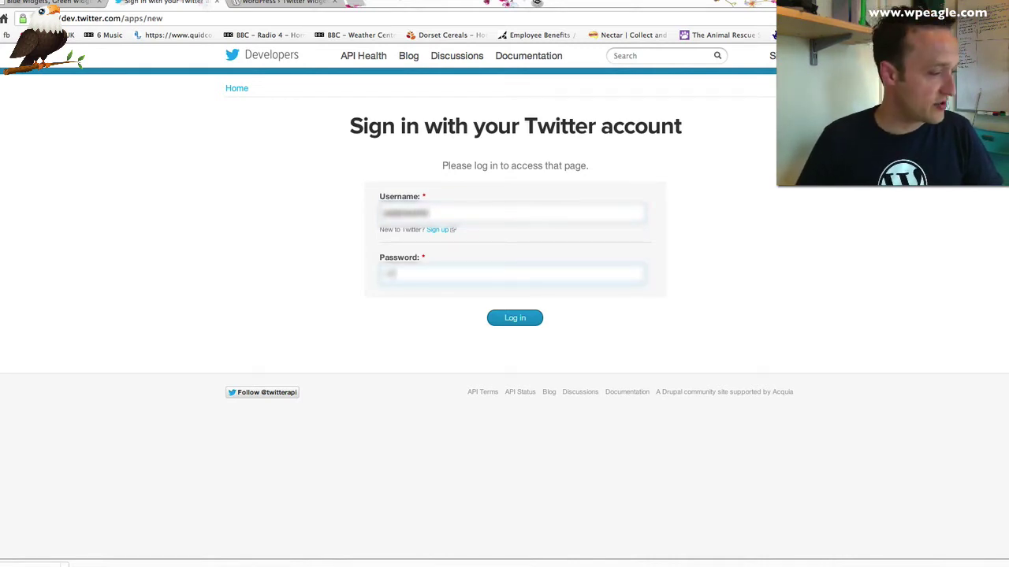
{"action": "type", "text": "••"}
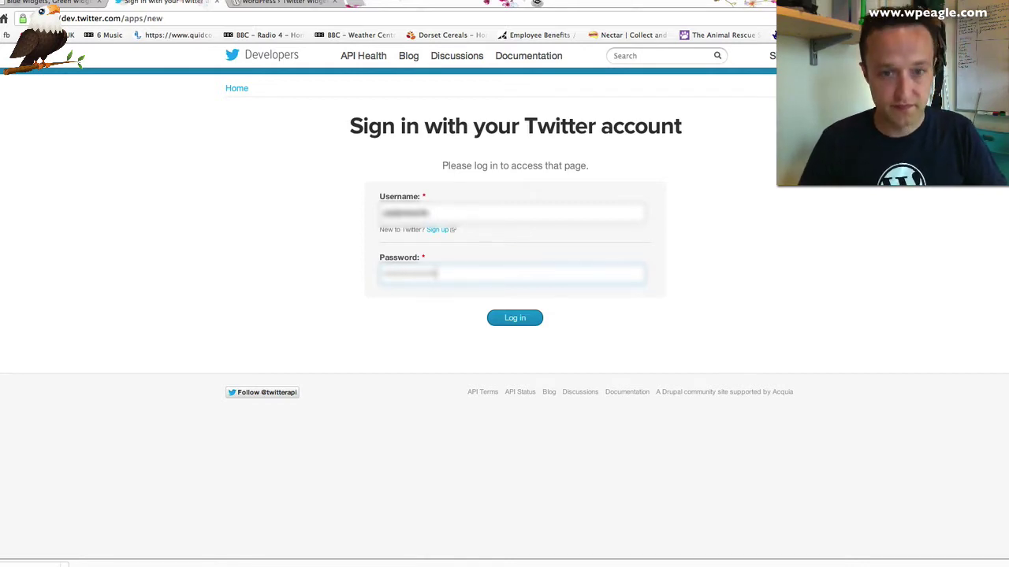
{"action": "left_click", "coordinate": [524, 318]}
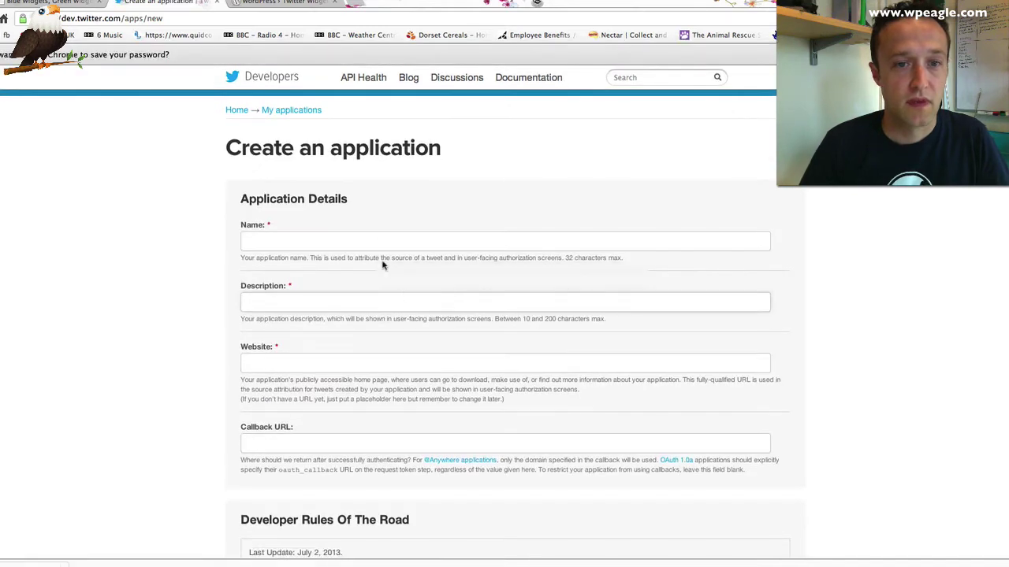
- Enter the application name 'Wpeagle test website' and the description 'wpeagle'
{"action": "left_click", "coordinate": [372, 238]}
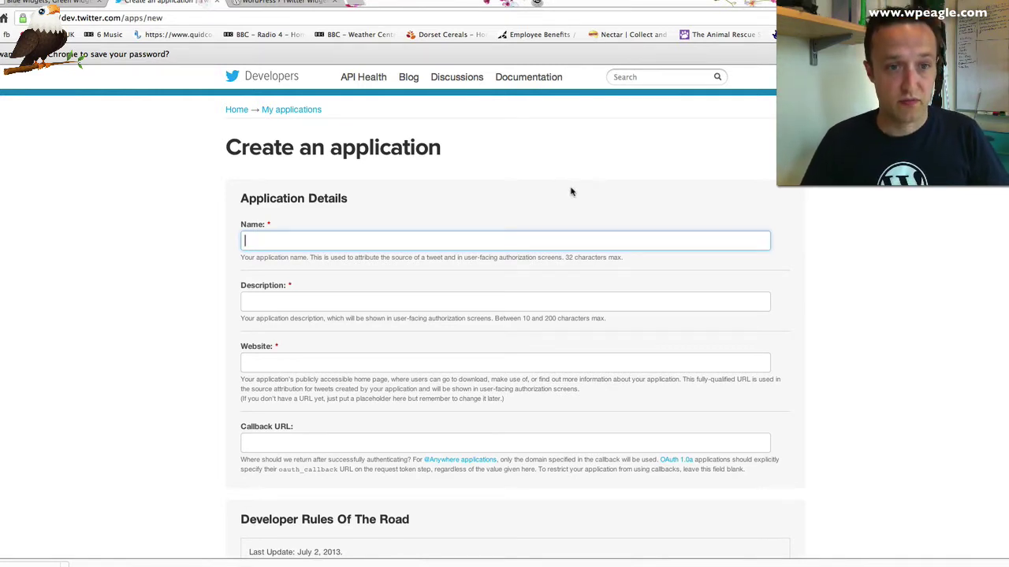
{"action": "type", "text": "Web"}
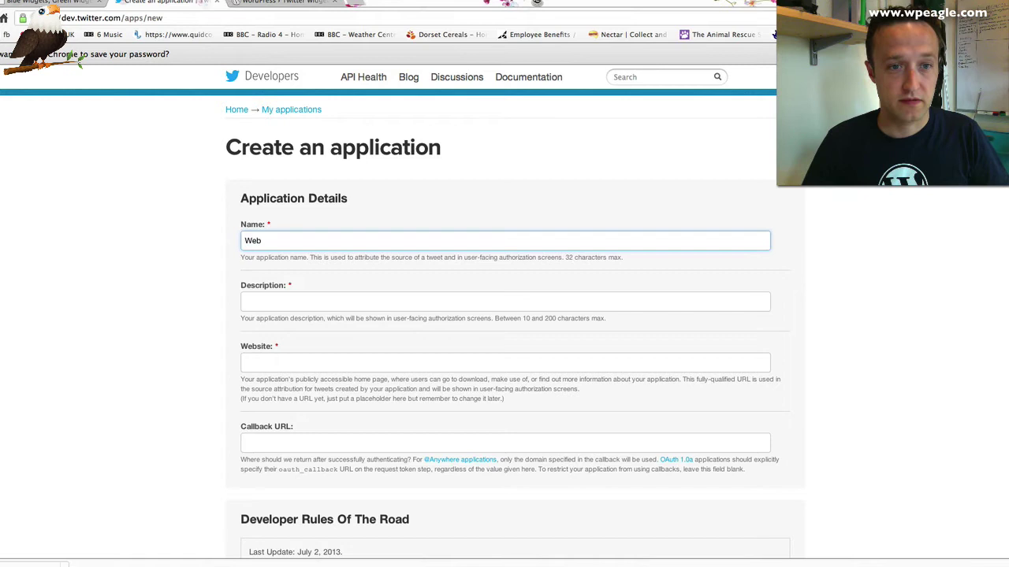
{"action": "type", "text": "e"}
{"action": "key", "text": "BackSpace"}
{"action": "key", "text": "BackSpace"}
{"action": "key", "text": "BackSpace"}
{"action": "type", "text": "pe"}
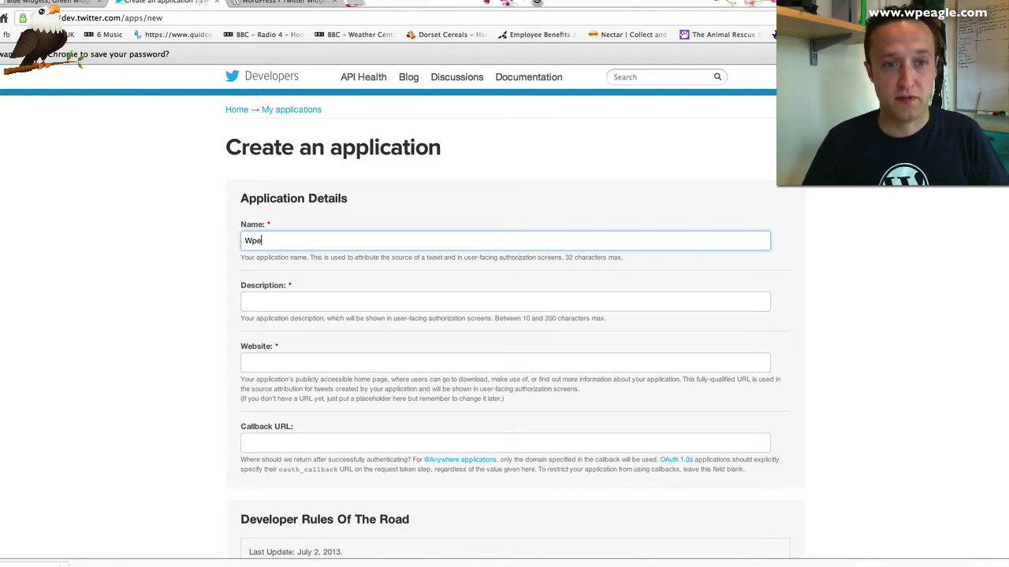
{"action": "type", "text": "agle test website"}
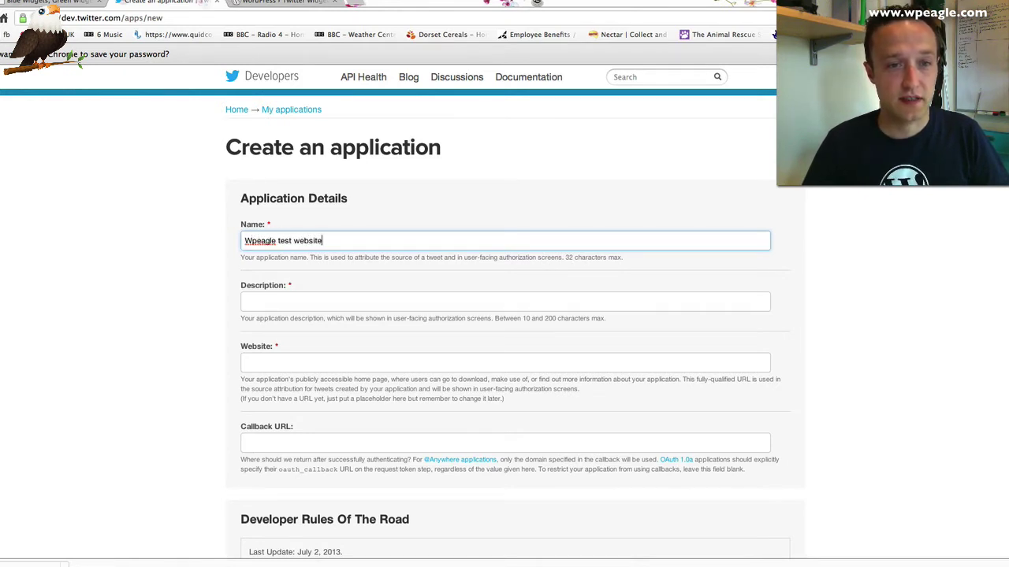
{"action": "left_click", "coordinate": [245, 301]}
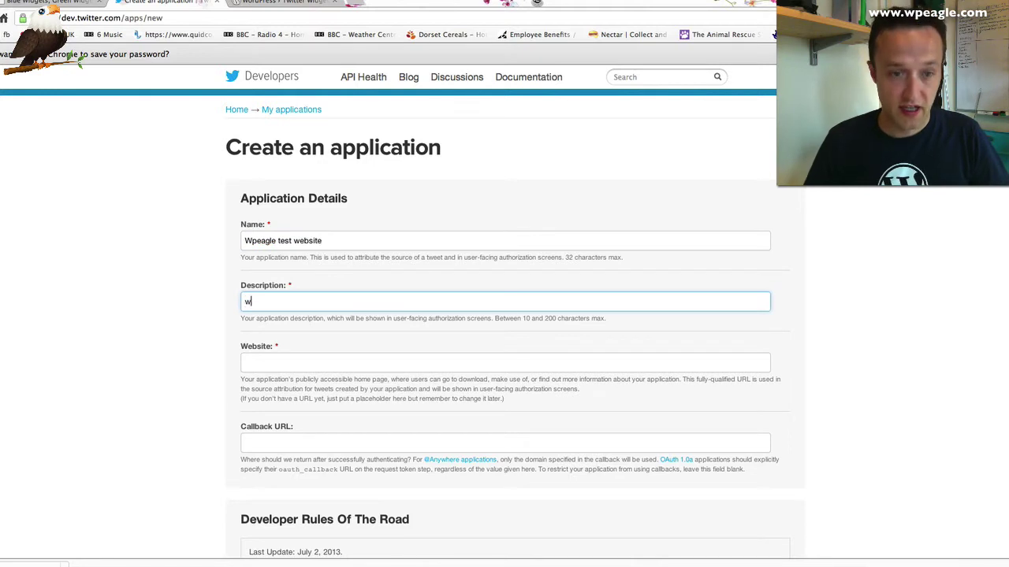
{"action": "type", "text": "wpeagle test site"}
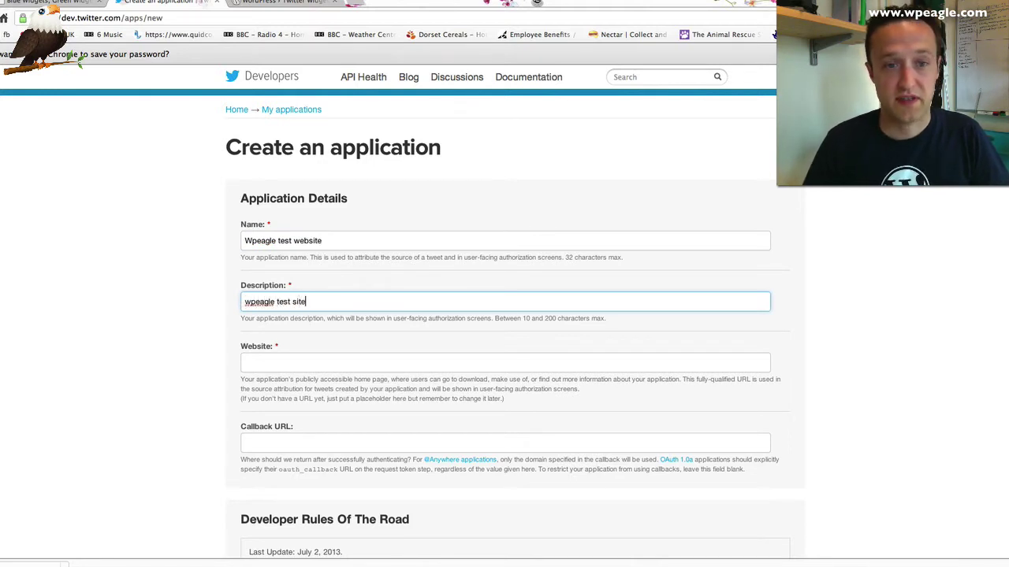
{"action": "left_click", "coordinate": [245, 362]}
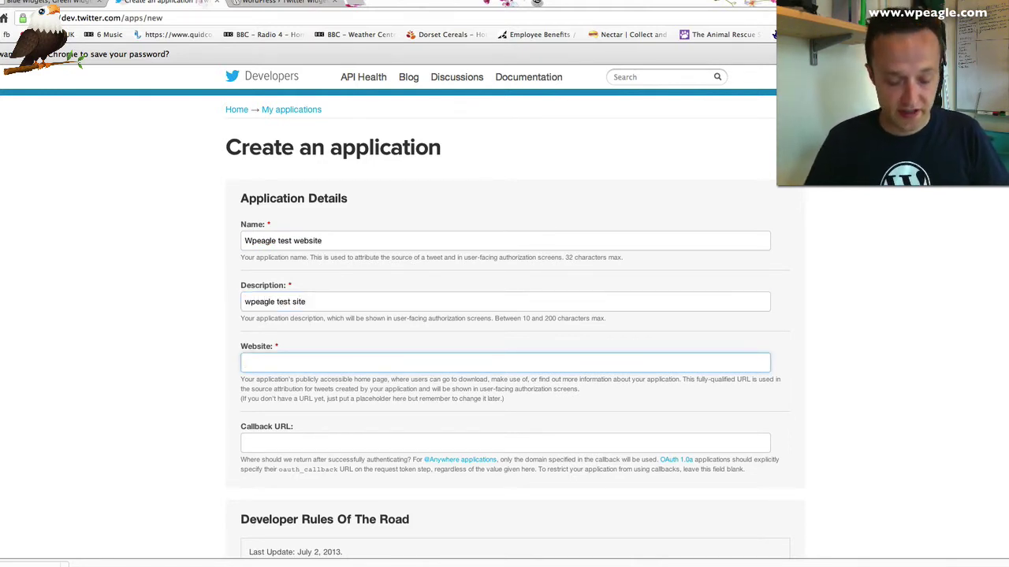
{"action": "type", "text": "htt"}
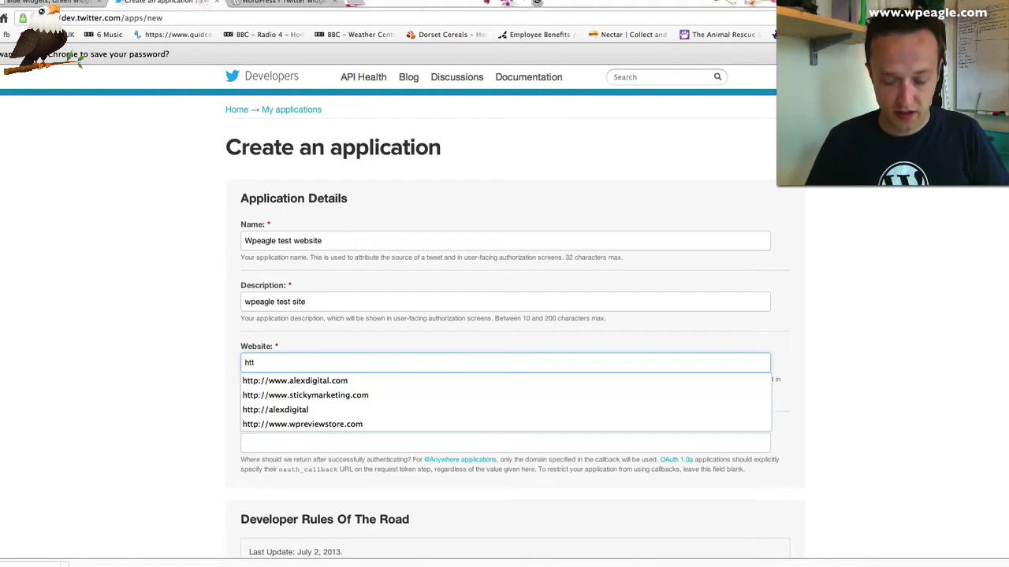
{"action": "type", "text": "p:"}
{"action": "key", "text": "BackSpace"}
{"action": "key", "text": "BackSpace"}
{"action": "type", "text": ":/"}
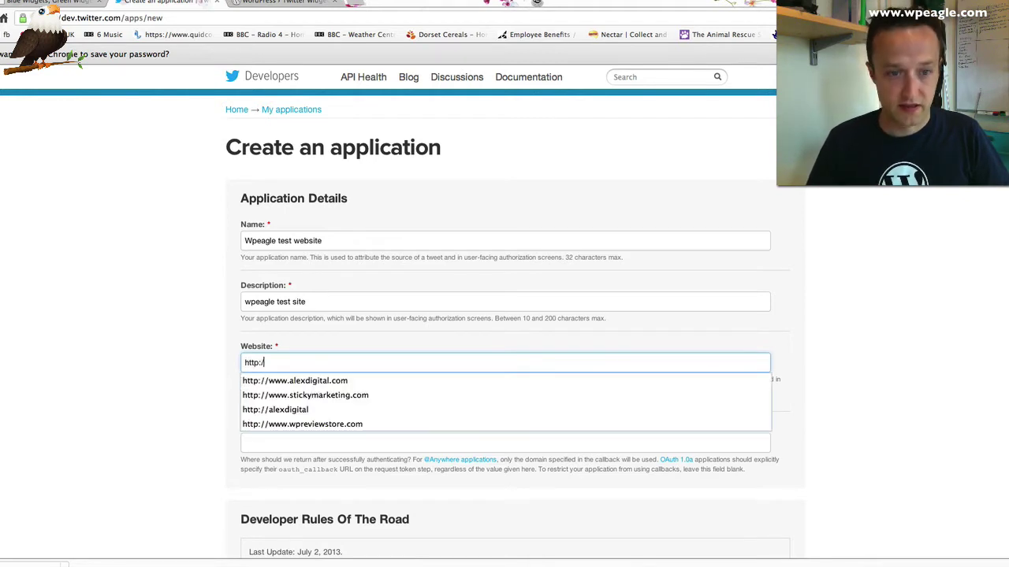
{"action": "type", "text": "/test.wpeagle.com"}
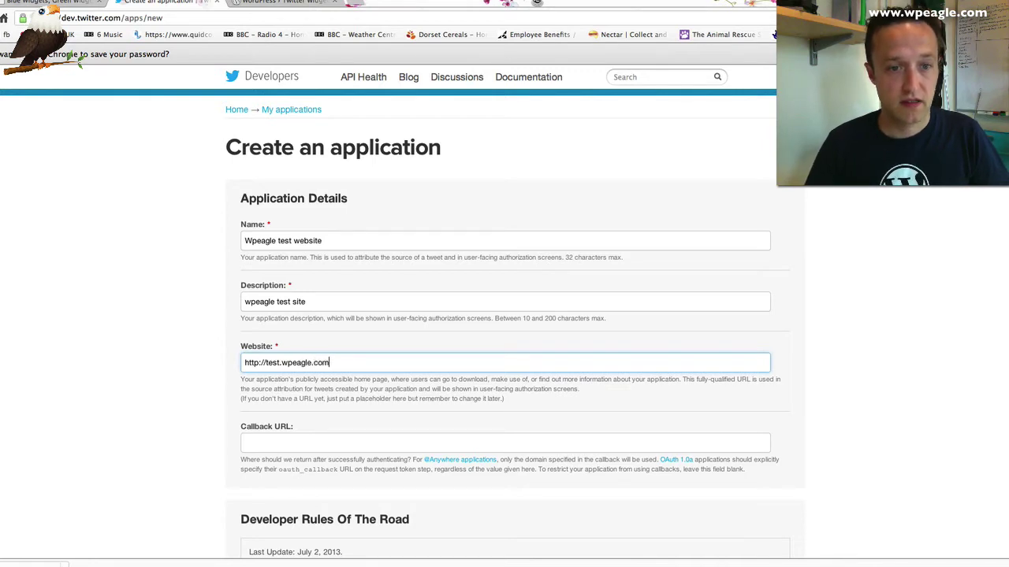
{"action": "left_click", "coordinate": [245, 442]}
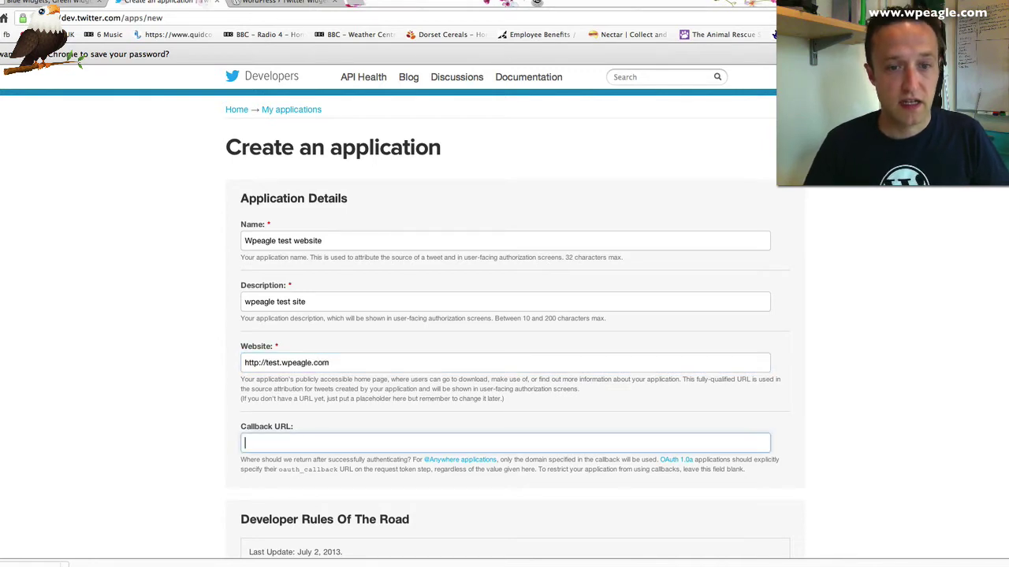
{"action": "left_click", "coordinate": [378, 363]}
{"action": "triple_click", "coordinate": [378, 363]}
{"action": "key", "text": "ctrl+c"}
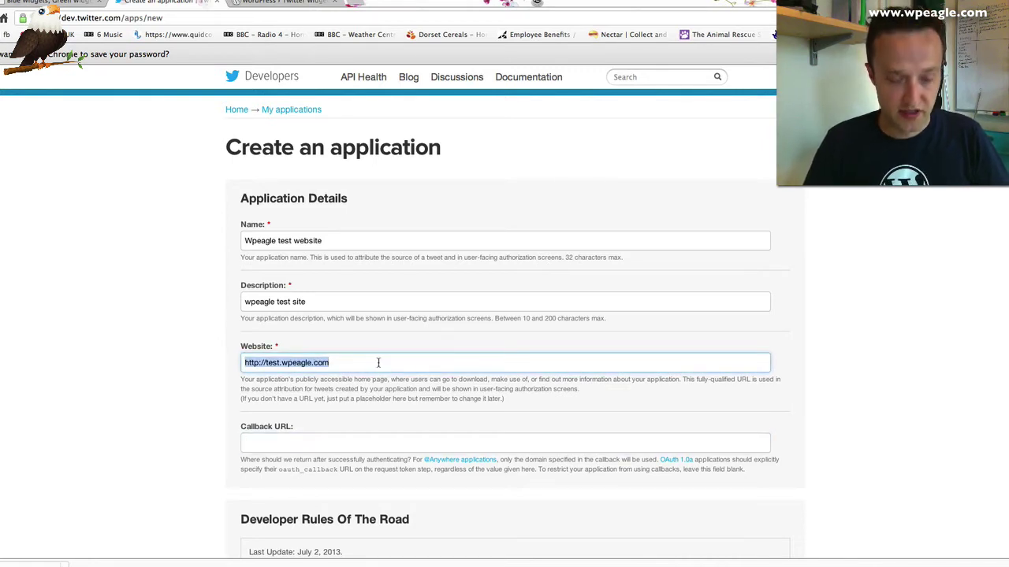
{"action": "left_click", "coordinate": [349, 443]}
{"action": "key", "text": "ctrl+v"}
{"action": "scroll", "coordinate": [386, 379], "scroll_direction": "down", "scroll_amount": 3}
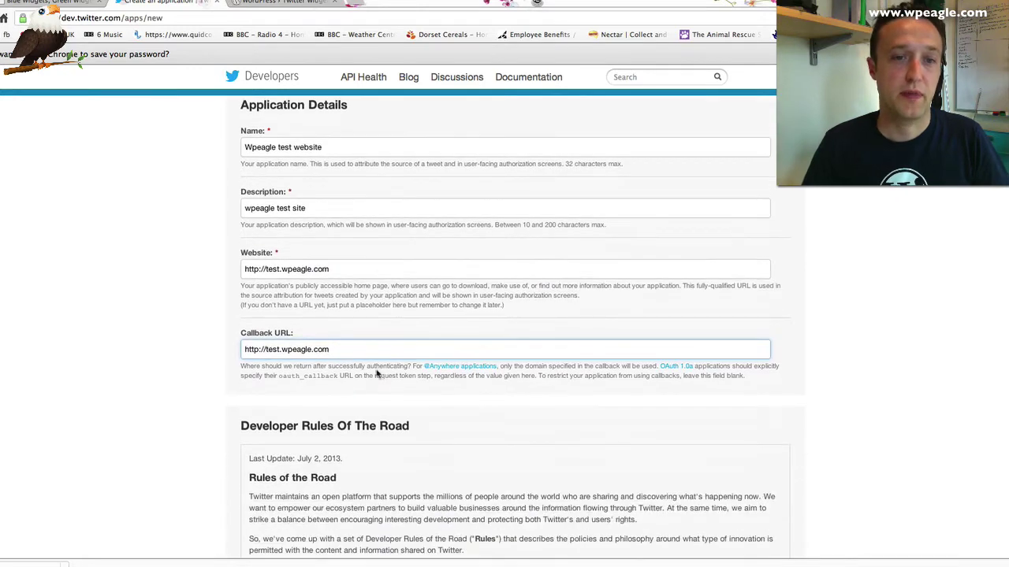
{"action": "scroll", "coordinate": [379, 339], "scroll_direction": "down", "scroll_amount": 1}
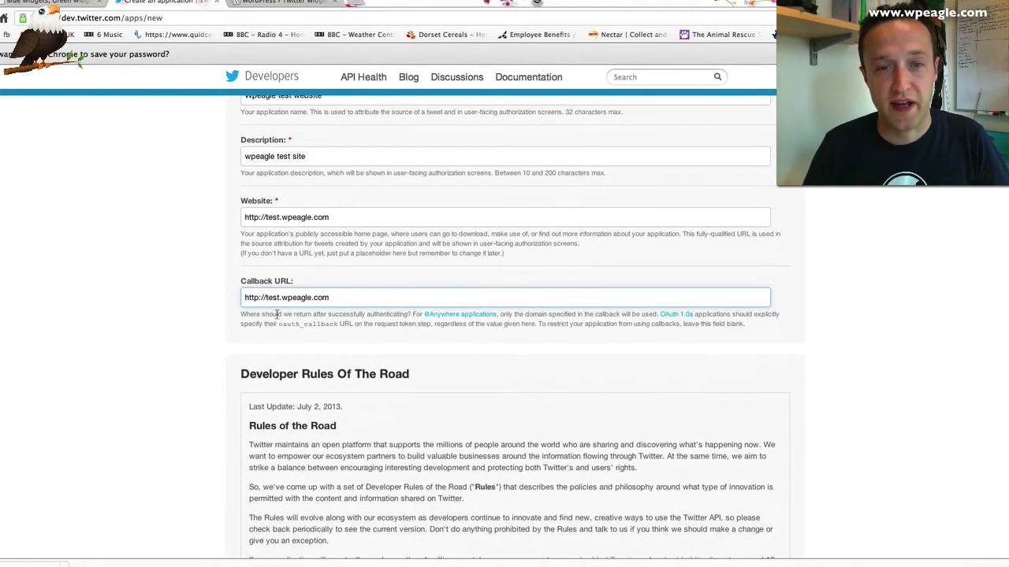
{"action": "scroll", "coordinate": [390, 320], "scroll_direction": "down", "scroll_amount": 3}
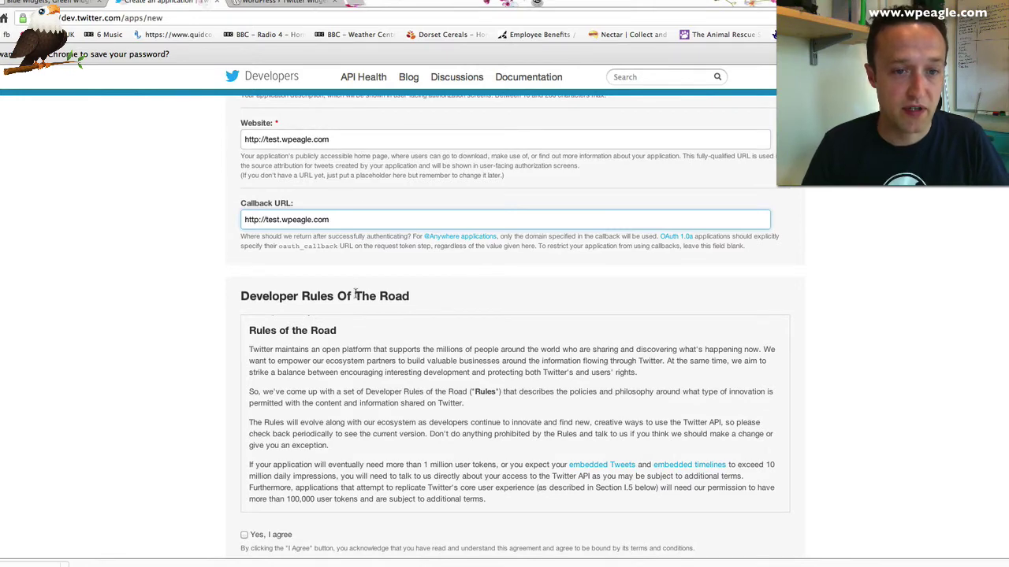
{"action": "scroll", "coordinate": [363, 341], "scroll_direction": "down", "scroll_amount": 5}
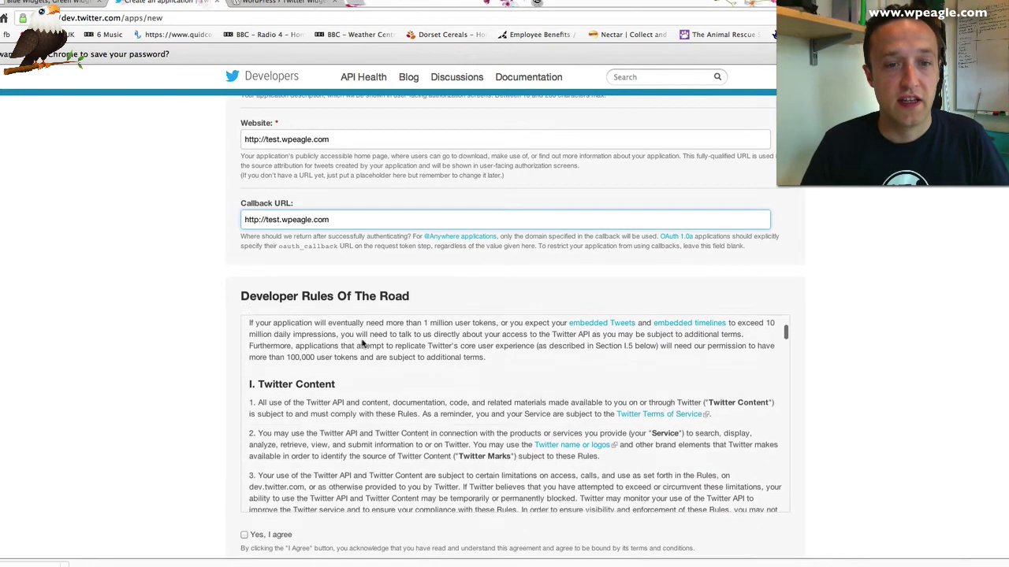
- Agree to the Developer Rules of the Road, answer the CAPTCHA 'isouthf 1012' and submit
{"action": "left_click", "coordinate": [244, 536]}
{"action": "scroll", "coordinate": [229, 445], "scroll_direction": "down", "scroll_amount": 5}
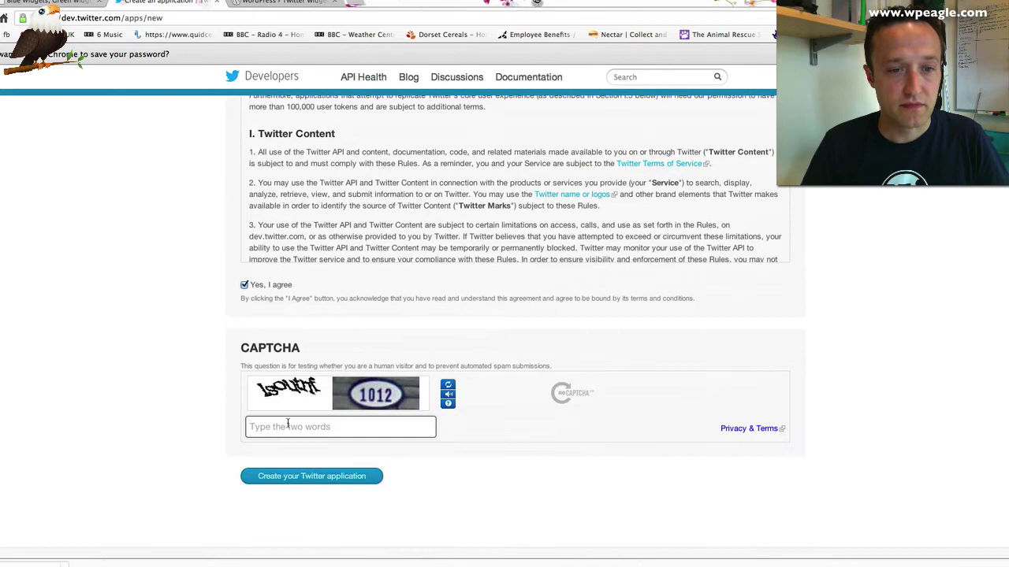
{"action": "type", "text": "isouthf"}
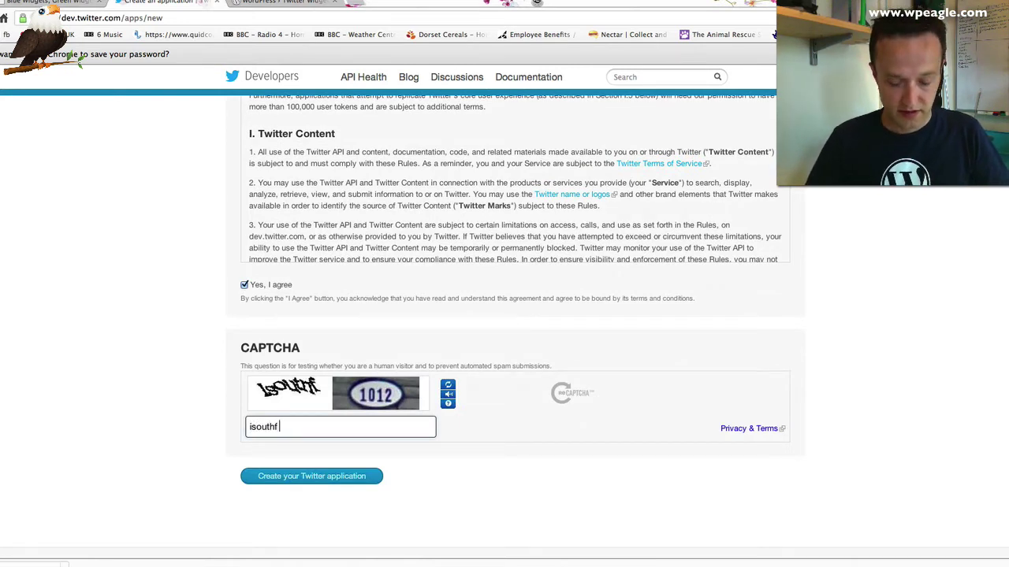
{"action": "type", "text": " 1012"}
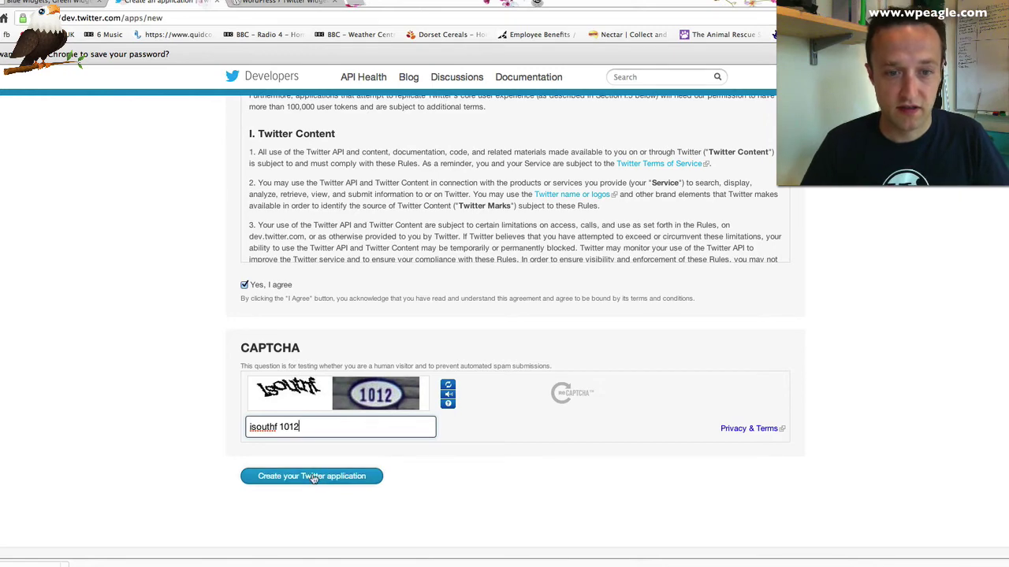
{"action": "left_click", "coordinate": [312, 477]}
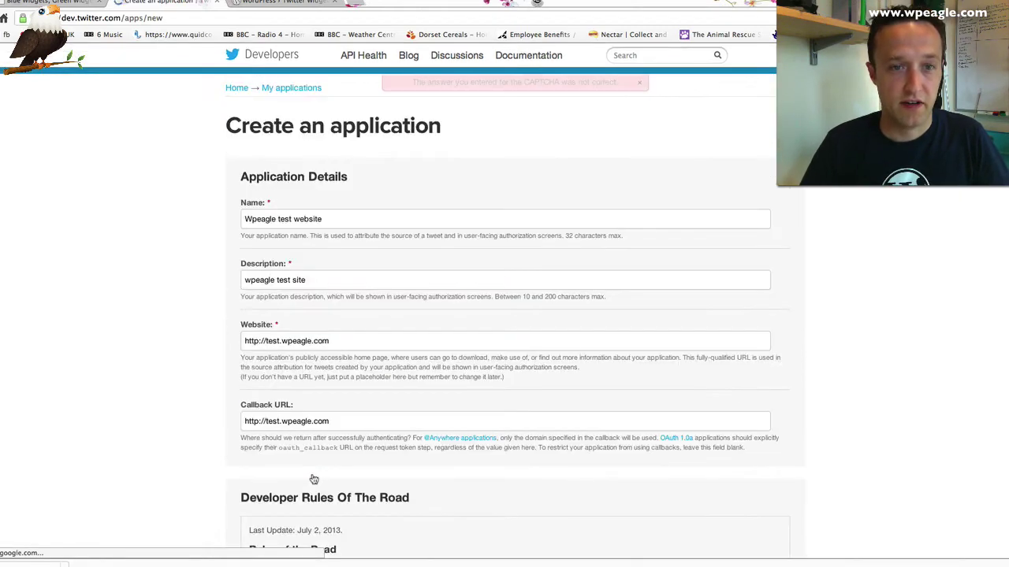
- After the rejection, reload the CAPTCHA and type the new answer
{"action": "scroll", "coordinate": [522, 61], "scroll_direction": "down", "scroll_amount": 15}
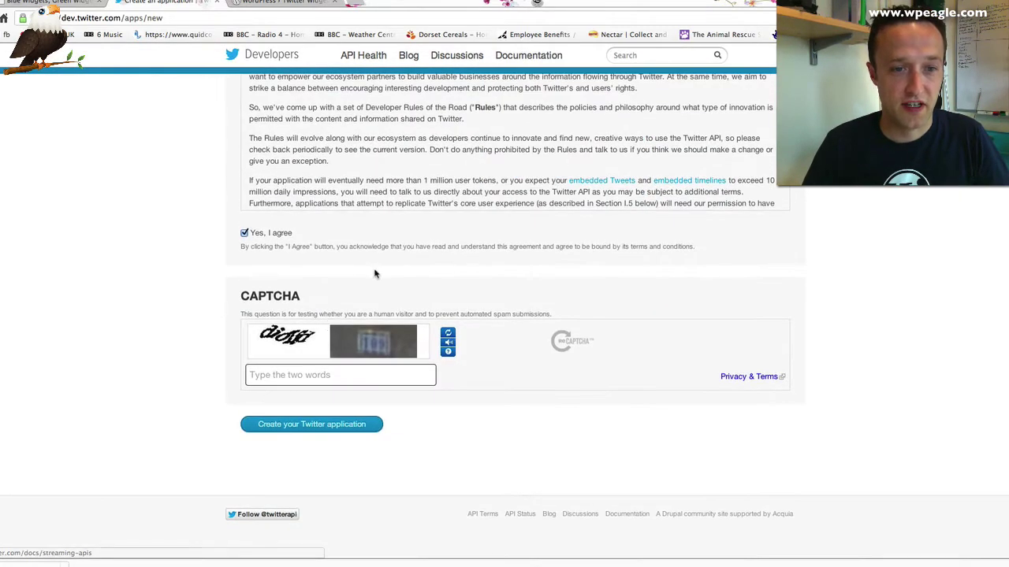
{"action": "left_click", "coordinate": [306, 378]}
{"action": "type", "text": "dioi"}
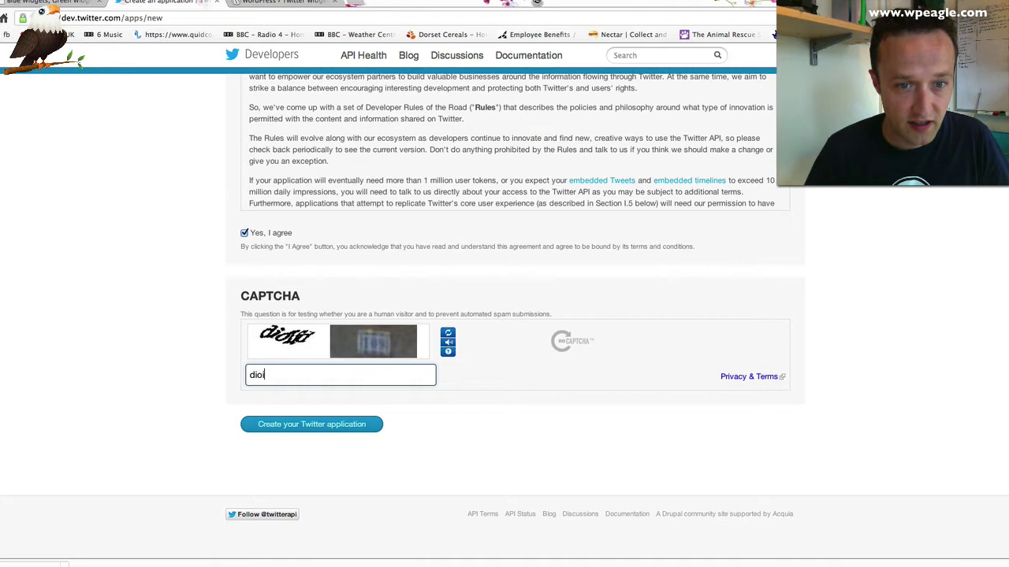
{"action": "left_click", "coordinate": [447, 334]}
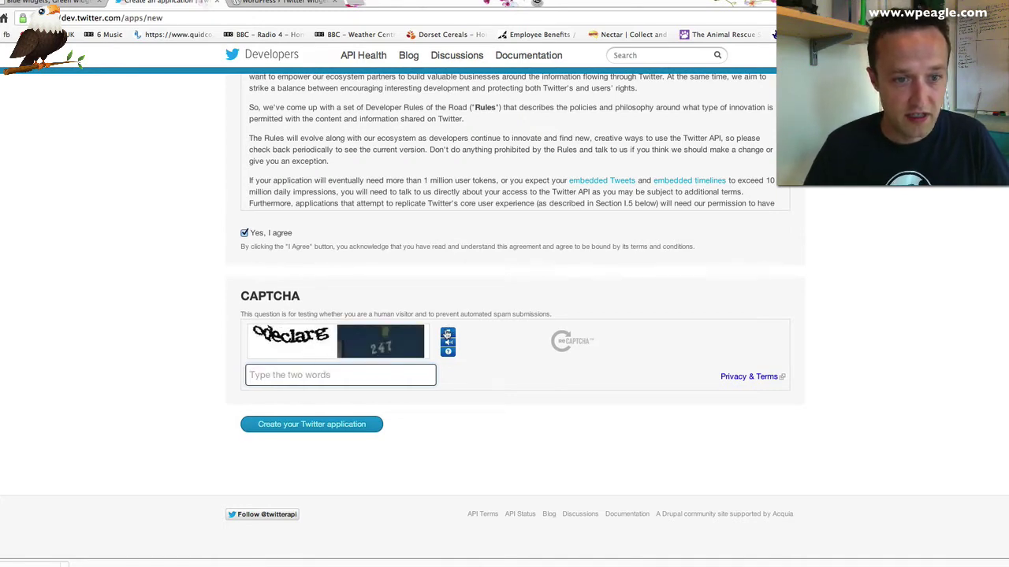
{"action": "type", "text": "odeclarg 247"}
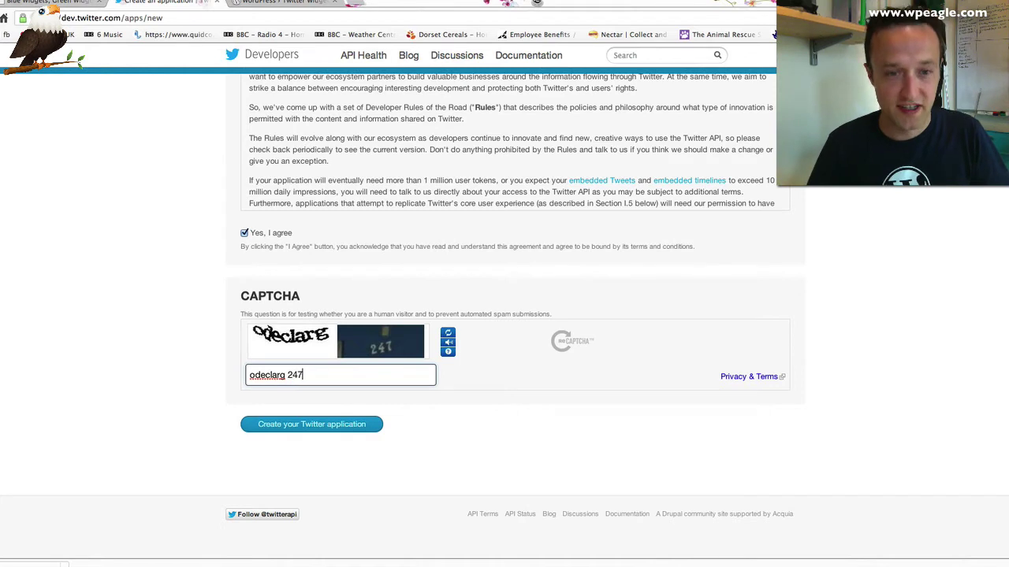
- Create the Wpeagle test website application and copy its Consumer key from the OAuth settings
{"action": "left_click", "coordinate": [347, 423]}
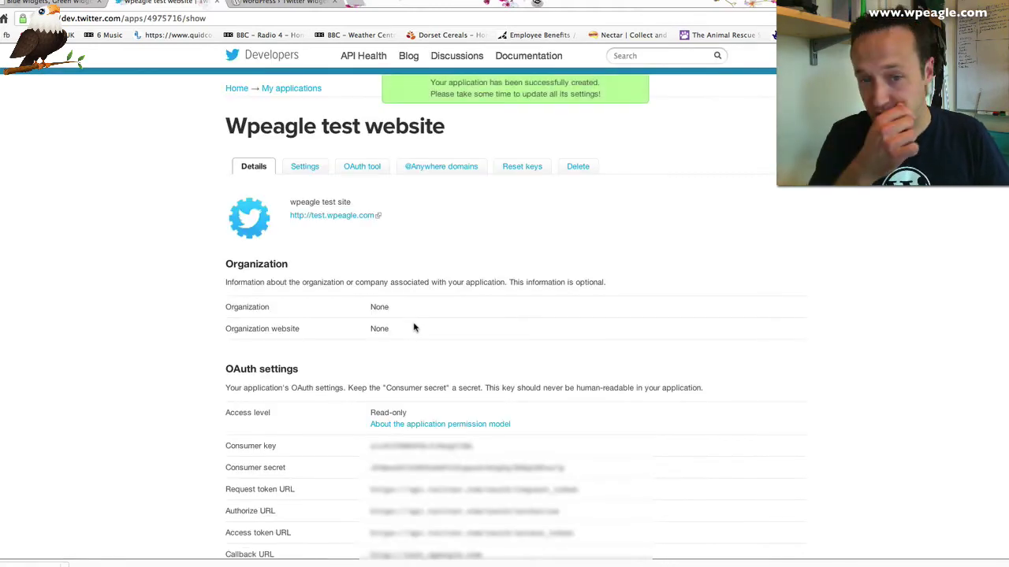
{"action": "scroll", "coordinate": [413, 328], "scroll_direction": "down", "scroll_amount": 3}
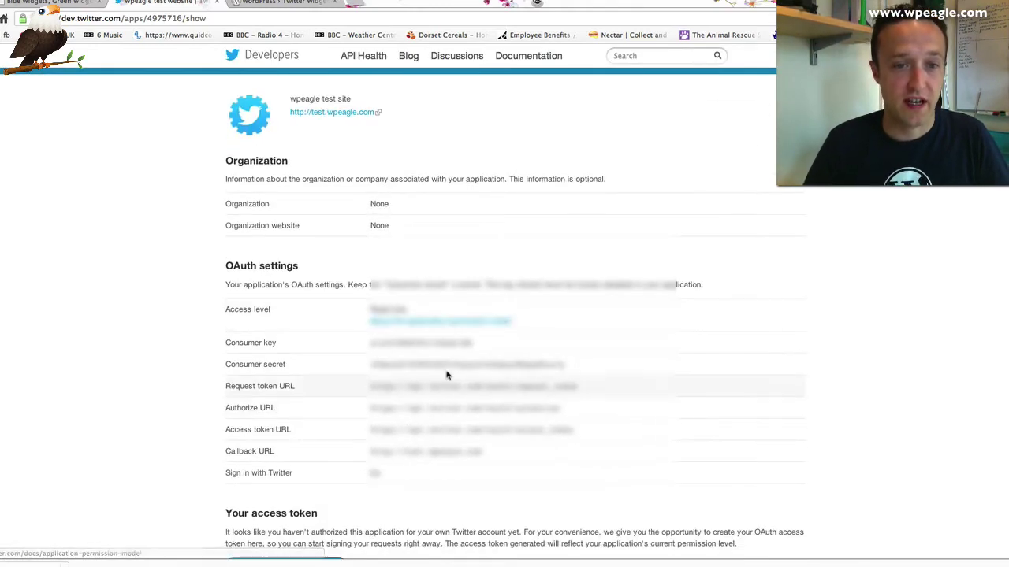
{"action": "left_click_drag", "start_coordinate": [473, 344], "coordinate": [372, 343]}
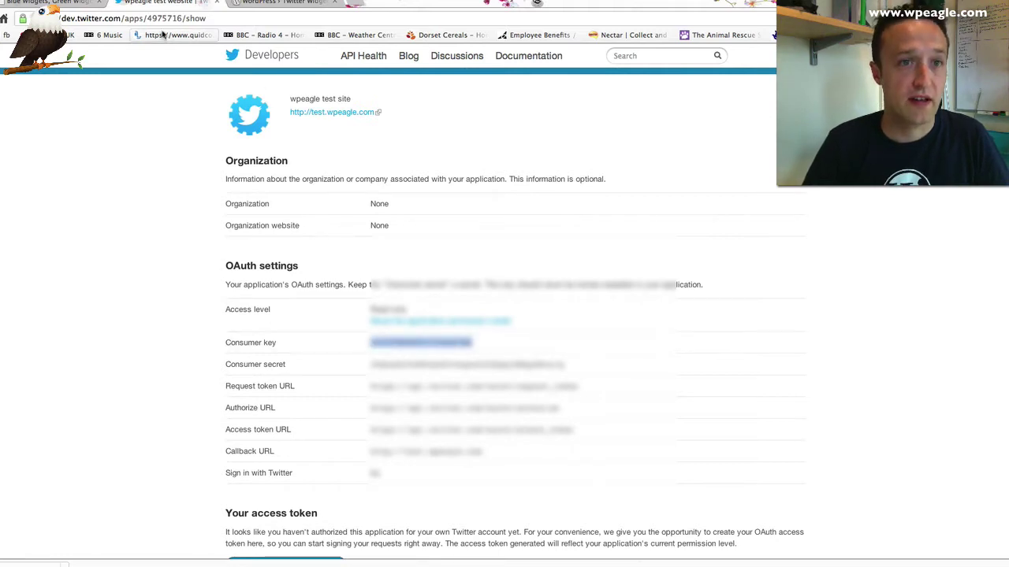
{"action": "left_click", "coordinate": [91, 14]}
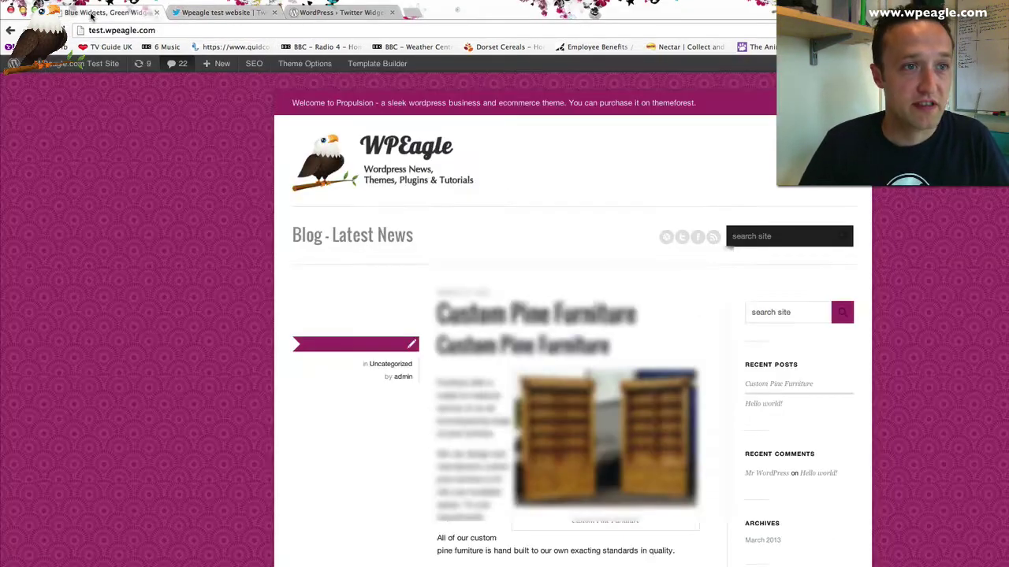
- Open Settings > Twitter Widget and paste the Consumer key into General Settings
{"action": "mouse_move", "coordinate": [71, 64]}
{"action": "left_click", "coordinate": [66, 83]}
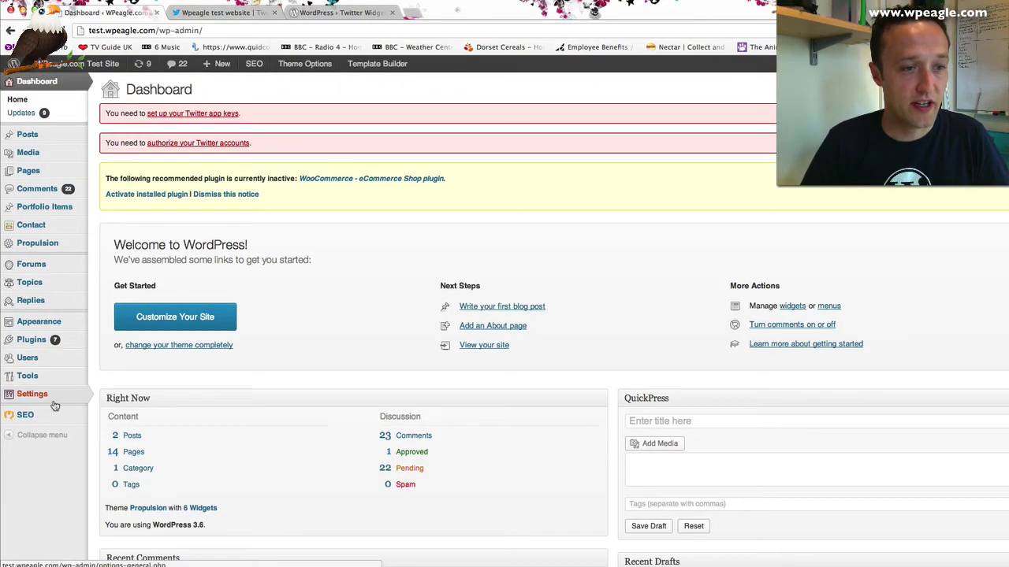
{"action": "mouse_move", "coordinate": [52, 400]}
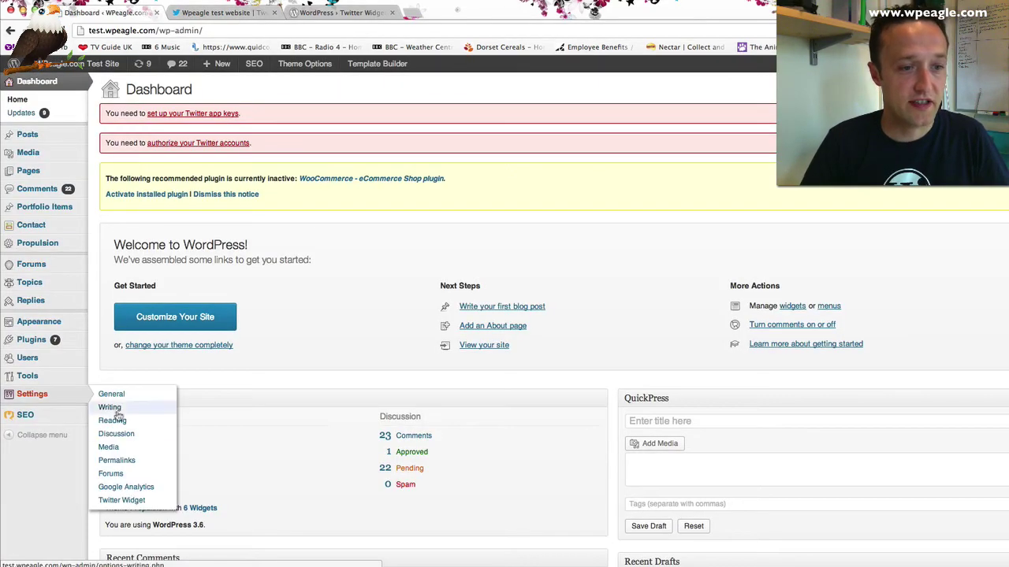
{"action": "left_click", "coordinate": [117, 499]}
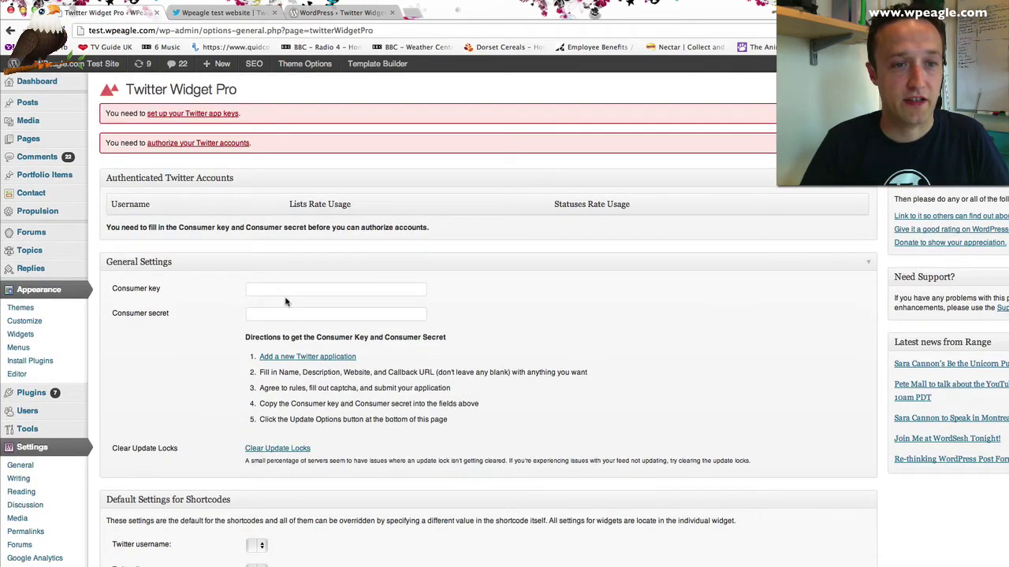
{"action": "left_click", "coordinate": [301, 290]}
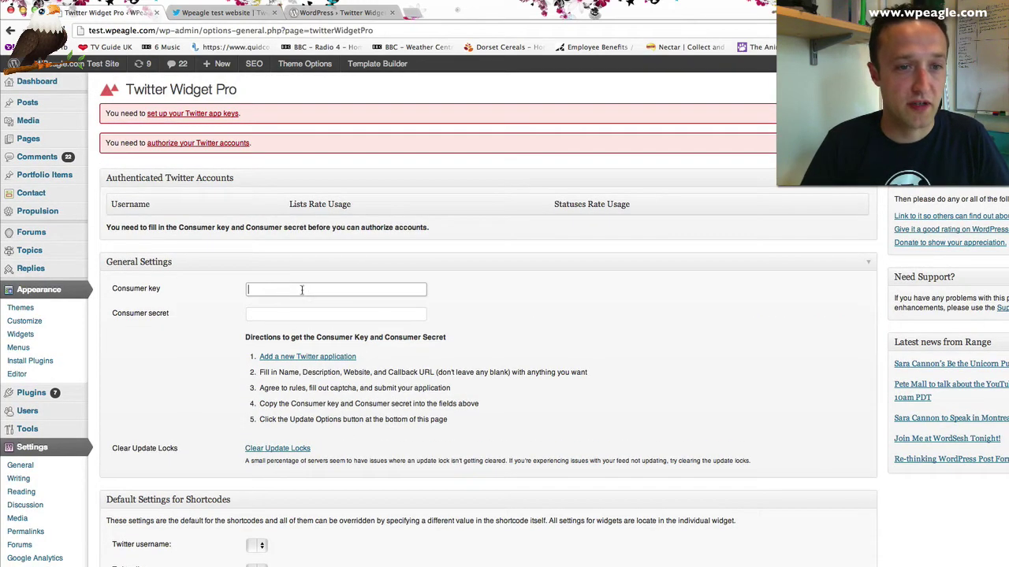
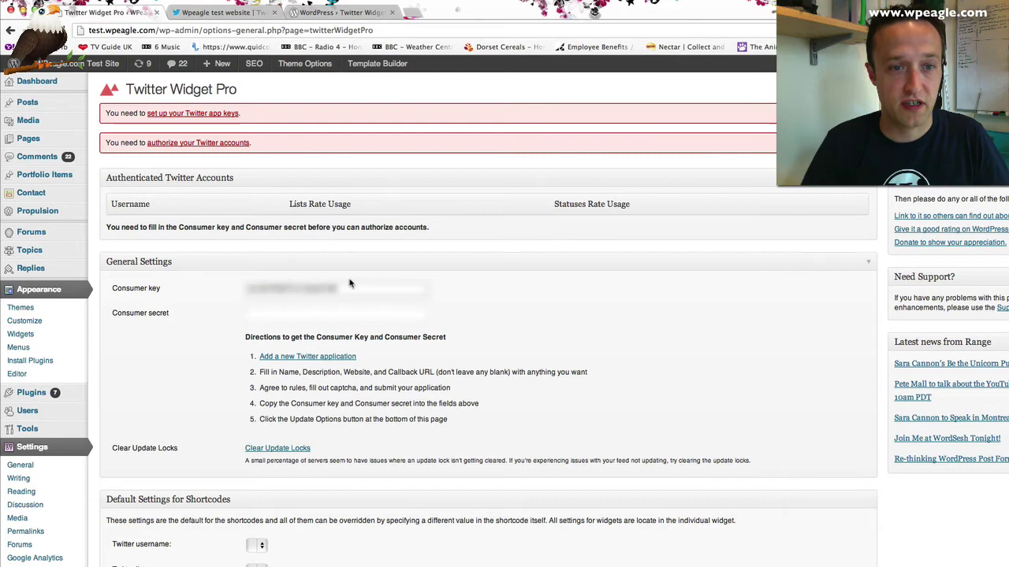
{"action": "right_click", "coordinate": [358, 292]}
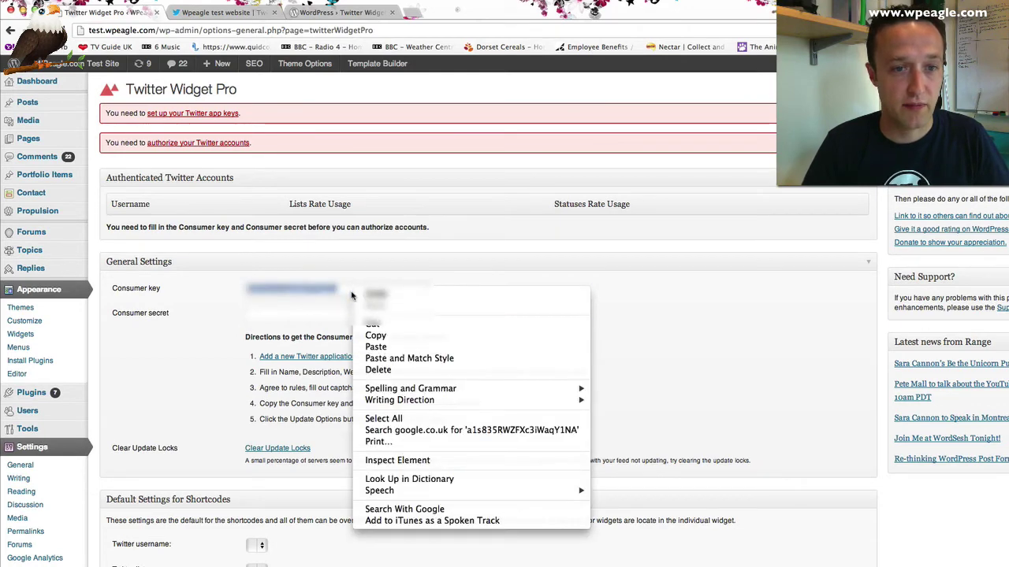
{"action": "left_click", "coordinate": [322, 326]}
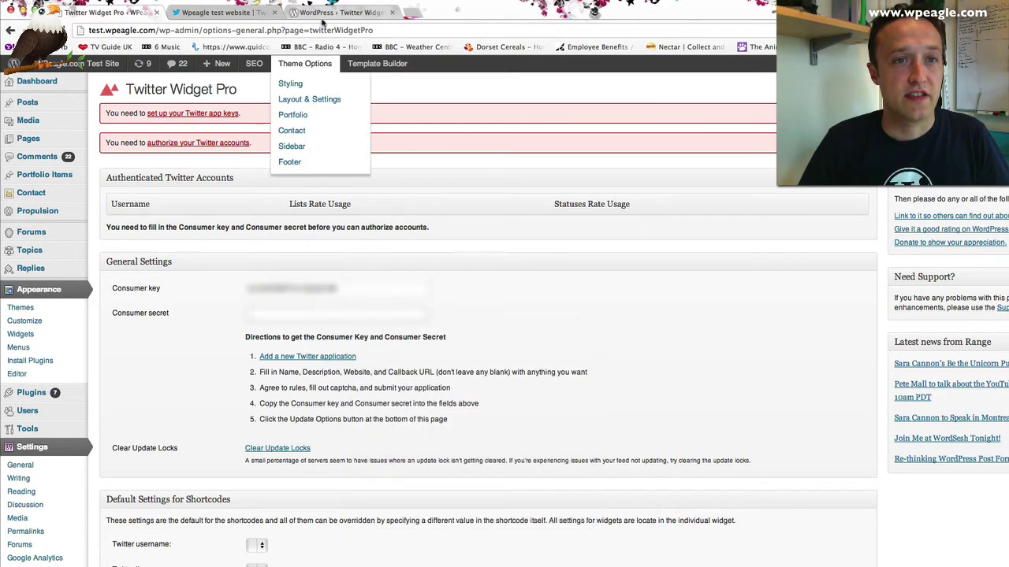
- Copy the Consumer secret from the Twitter app and paste it into the Consumer secret field
{"action": "left_click", "coordinate": [229, 12]}
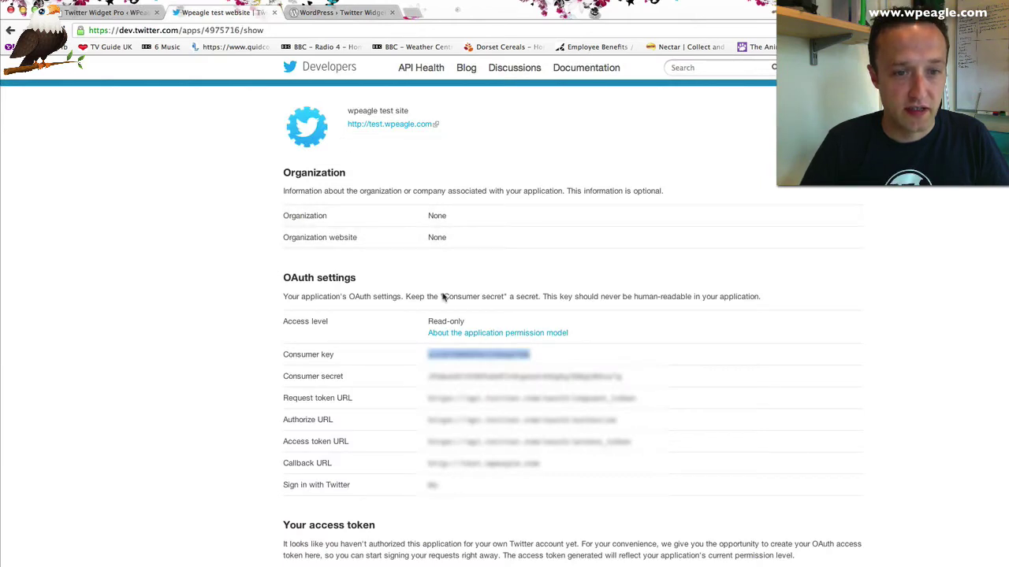
{"action": "left_click", "coordinate": [445, 382]}
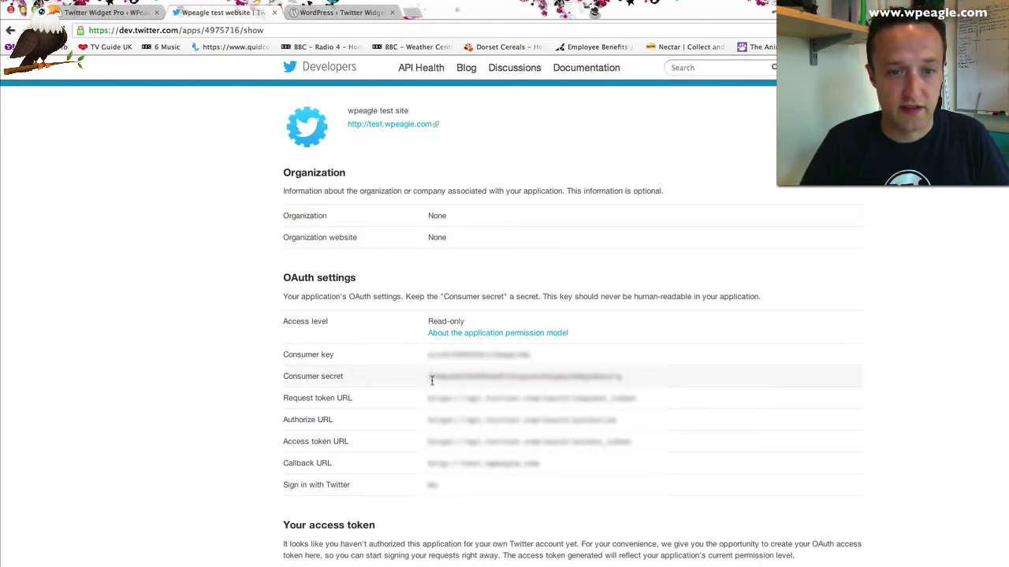
{"action": "double_click", "coordinate": [432, 380]}
{"action": "left_click", "coordinate": [107, 11]}
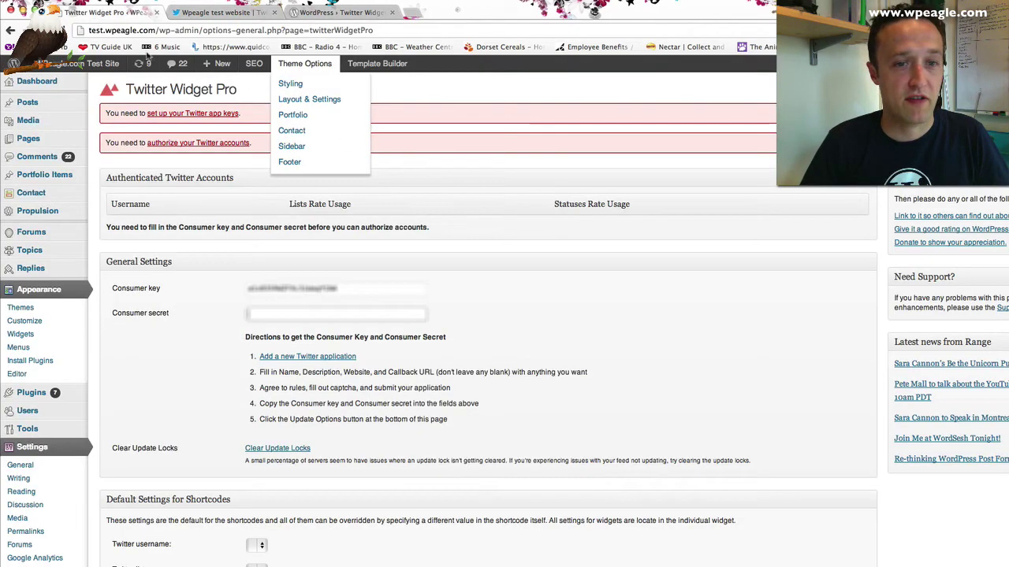
{"action": "left_click", "coordinate": [418, 313]}
{"action": "key", "text": "super+v"}
{"action": "scroll", "coordinate": [462, 296], "scroll_direction": "down", "scroll_amount": 3}
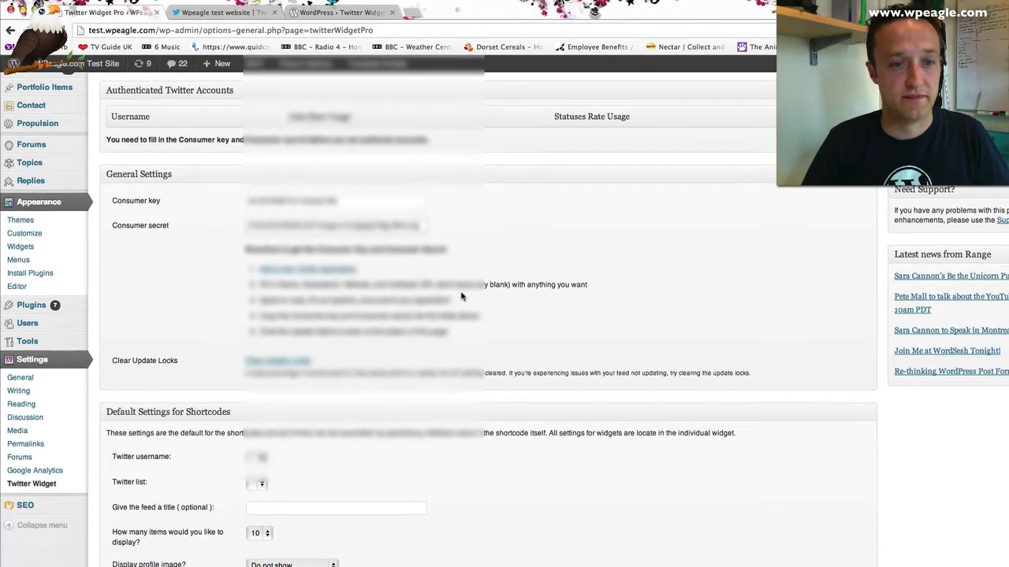
{"action": "scroll", "coordinate": [372, 280], "scroll_direction": "down", "scroll_amount": 3}
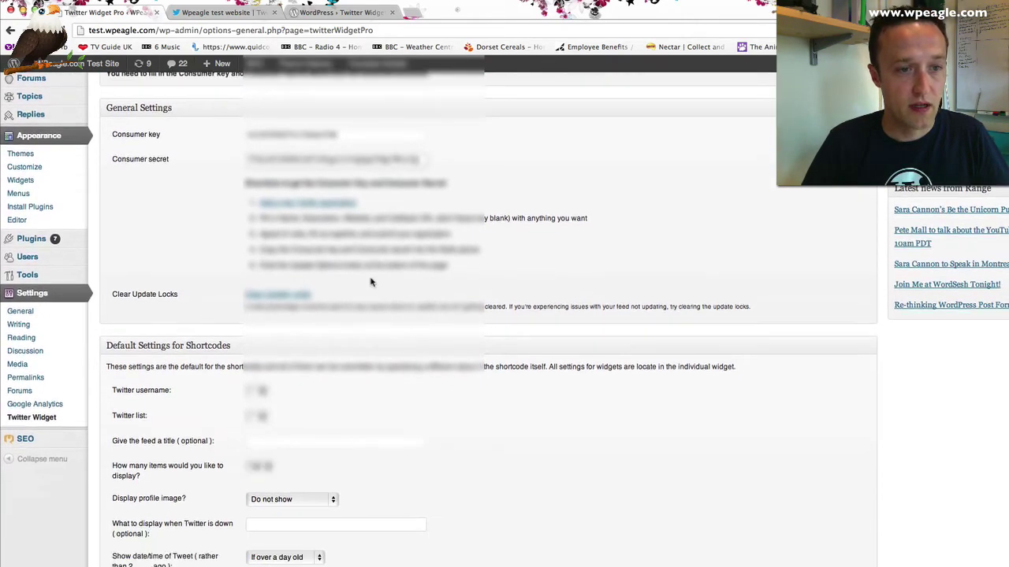
{"action": "scroll", "coordinate": [371, 282], "scroll_direction": "up", "scroll_amount": 5}
{"action": "scroll", "coordinate": [370, 280], "scroll_direction": "down", "scroll_amount": 10}
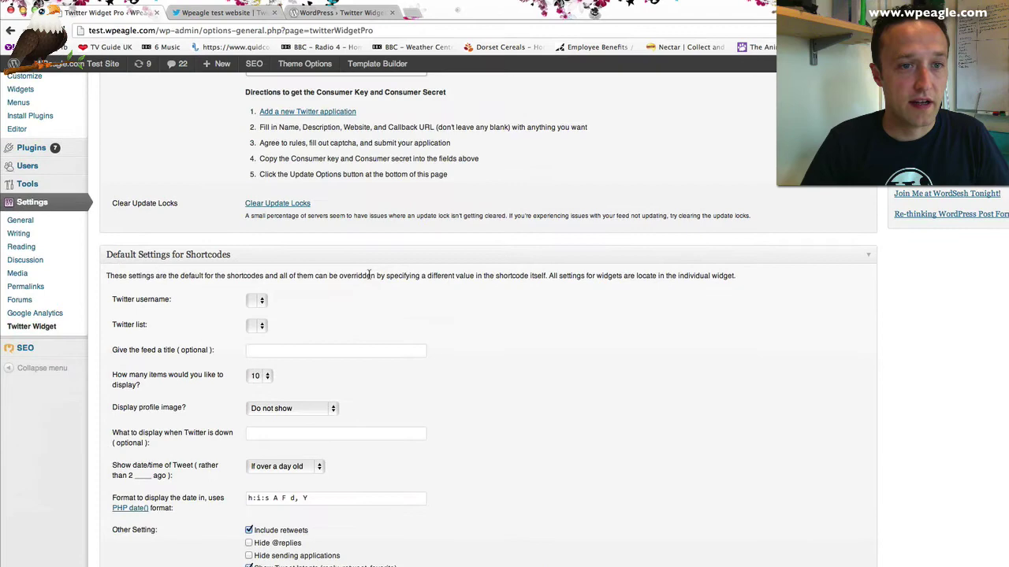
- Save the consumer key and secret, then sign in to Twitter and authorize the app
{"action": "left_click", "coordinate": [133, 513]}
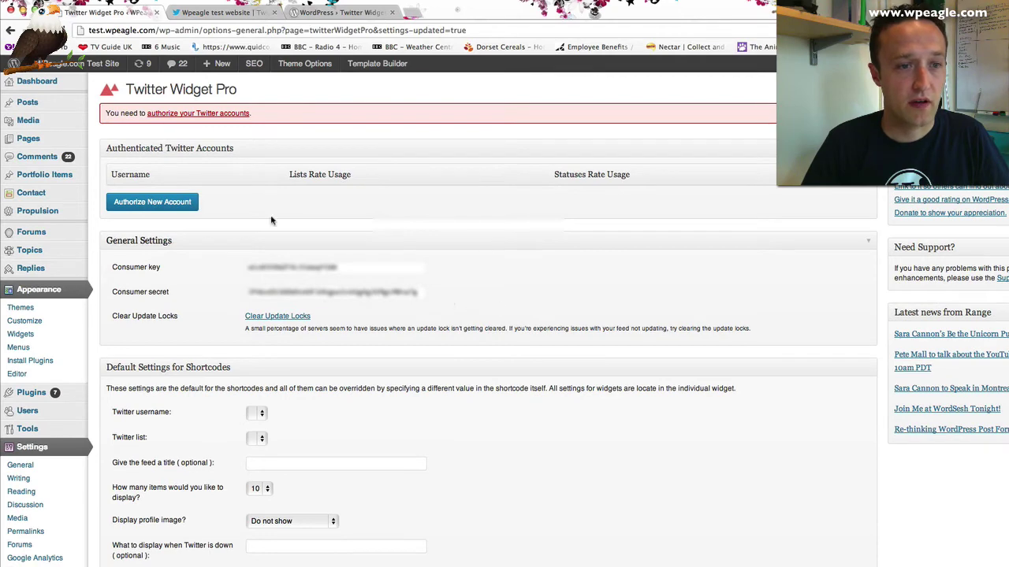
{"action": "left_click", "coordinate": [173, 206]}
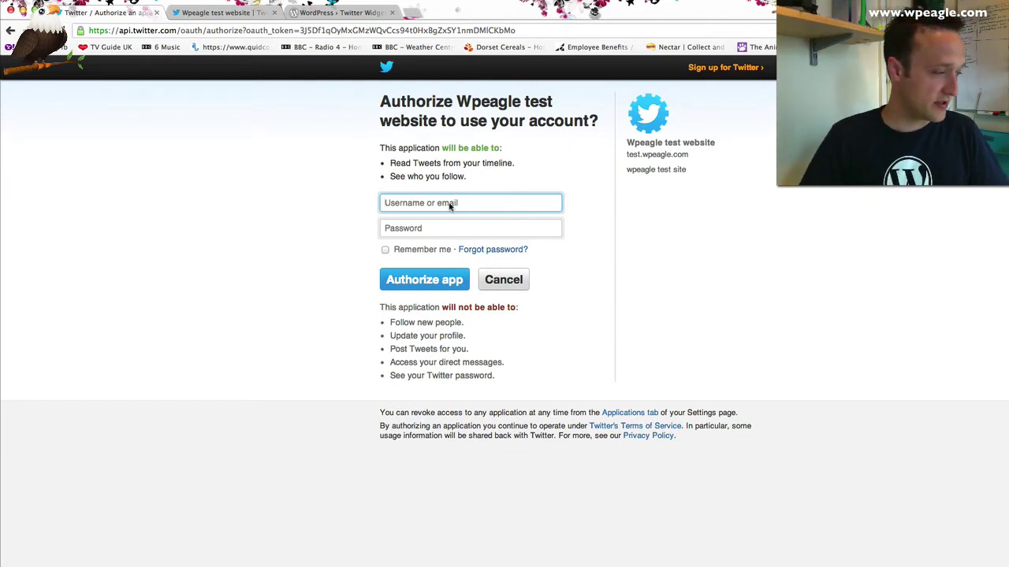
{"action": "type", "text": "wpeagle"}
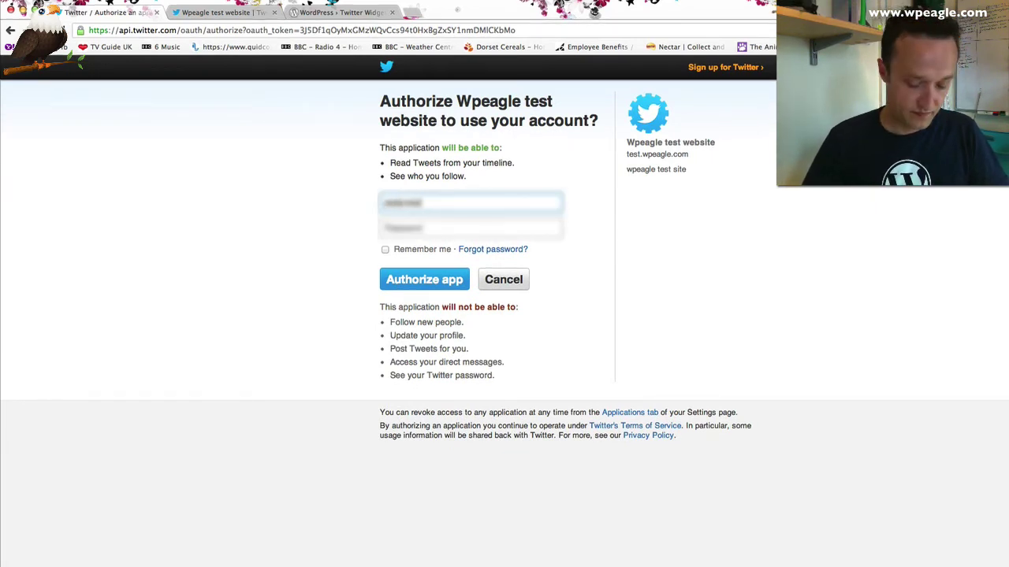
{"action": "left_click", "coordinate": [471, 228]}
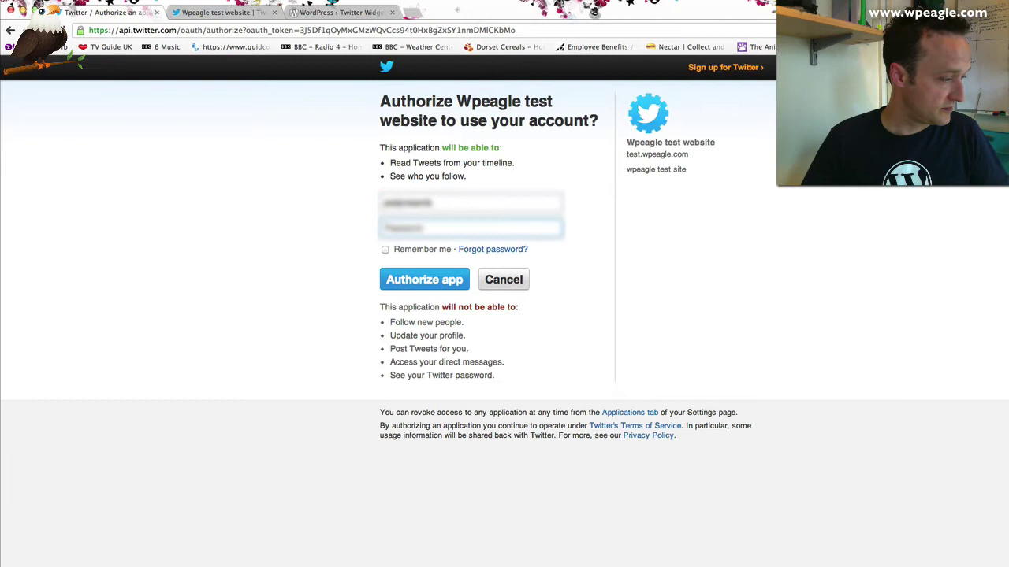
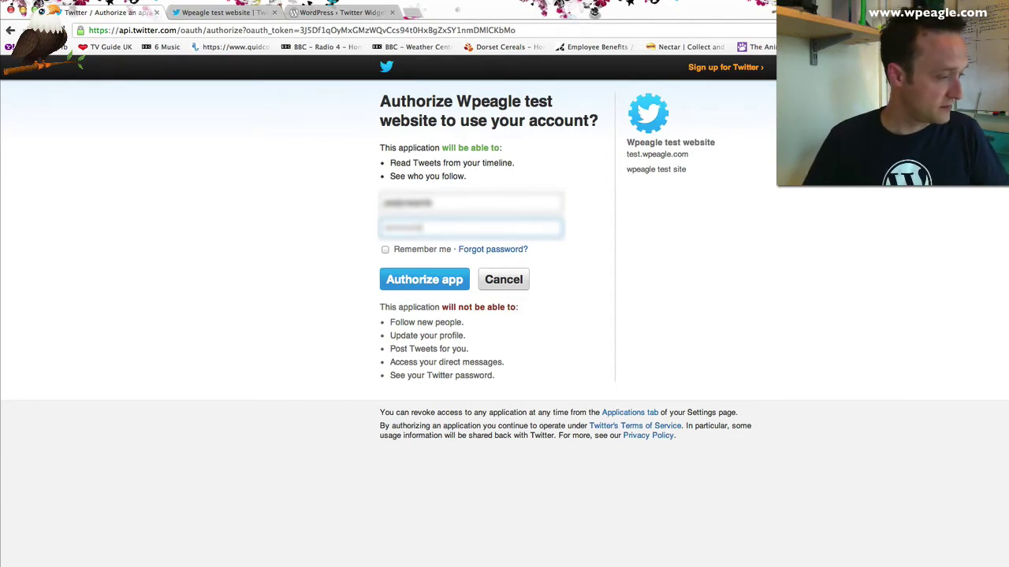
{"action": "left_click", "coordinate": [420, 282]}
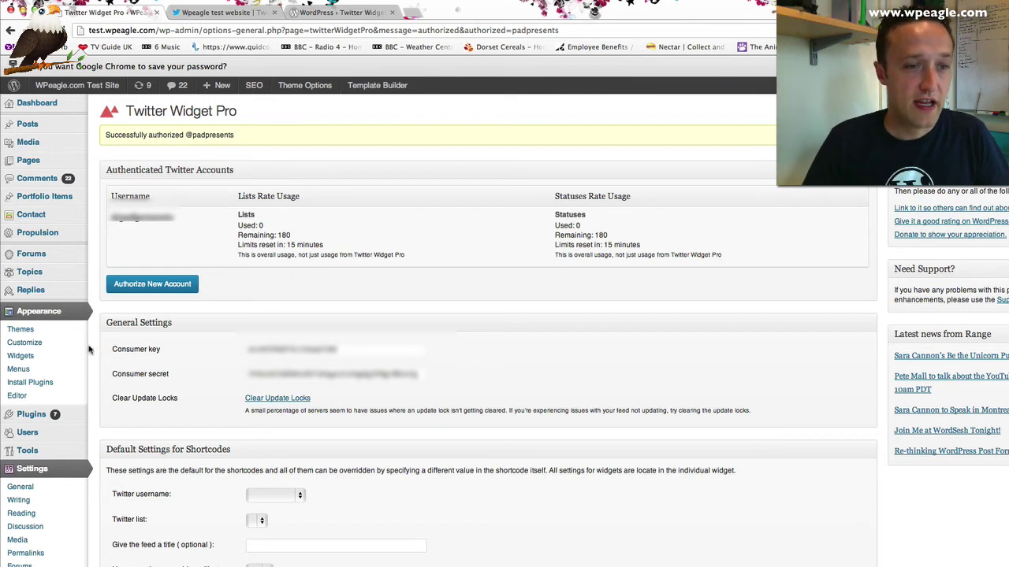
- Add Twitter Widget Pro to the sidebar with the authorized account as its feed
{"action": "left_click", "coordinate": [56, 359]}
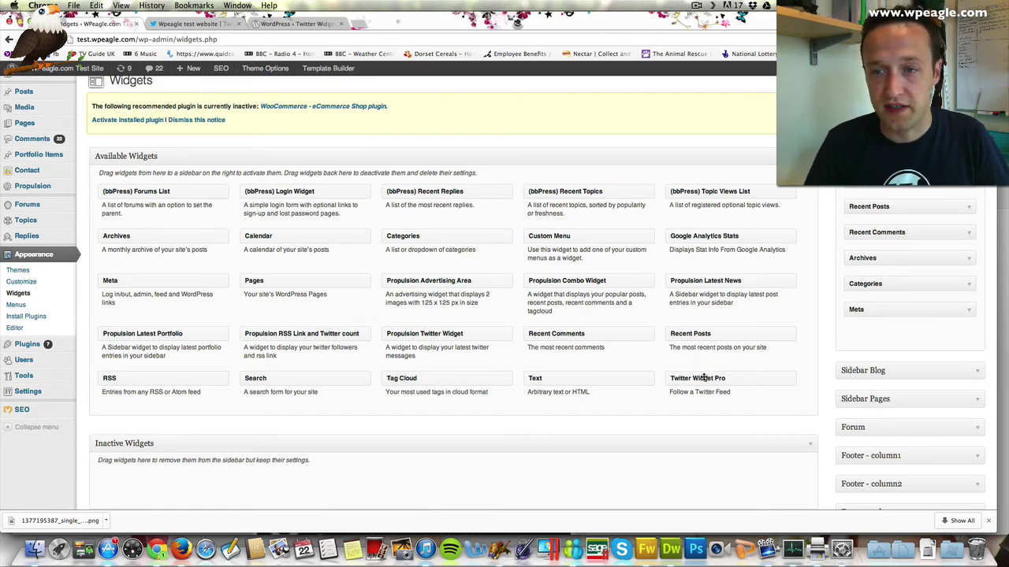
{"action": "left_click_drag", "start_coordinate": [706, 379], "coordinate": [875, 180]}
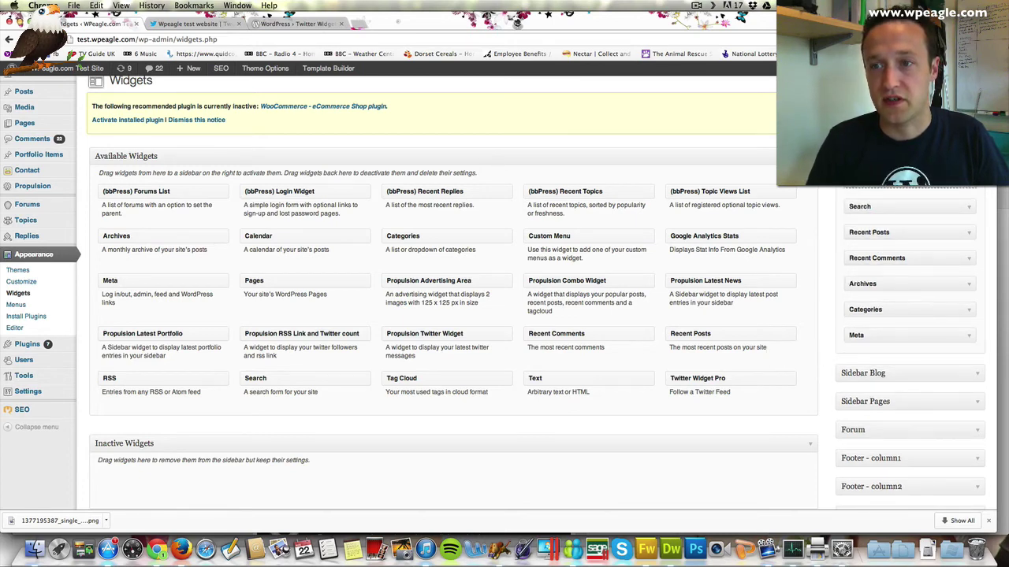
{"action": "left_click", "coordinate": [845, 201]}
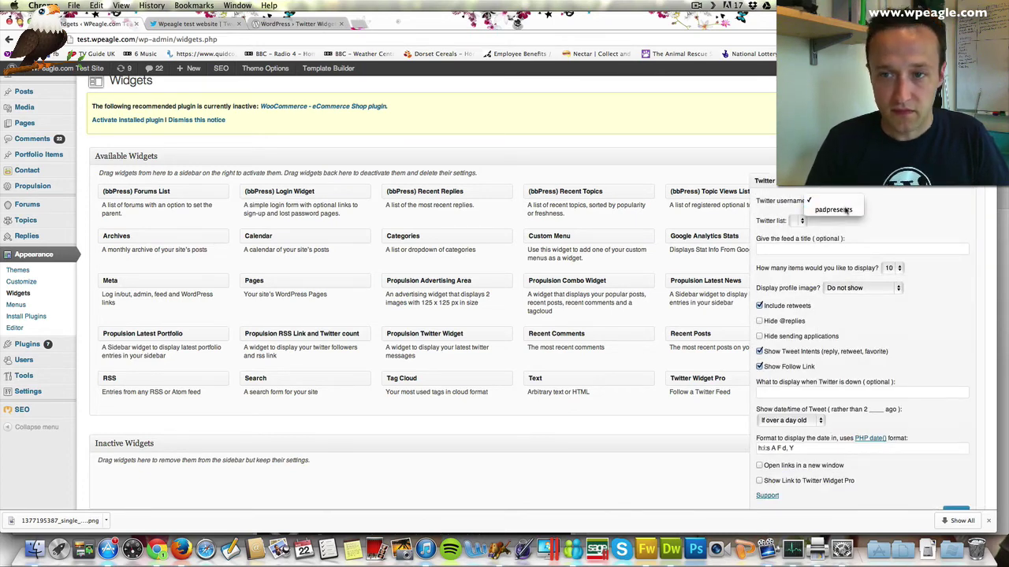
{"action": "left_click", "coordinate": [845, 212]}
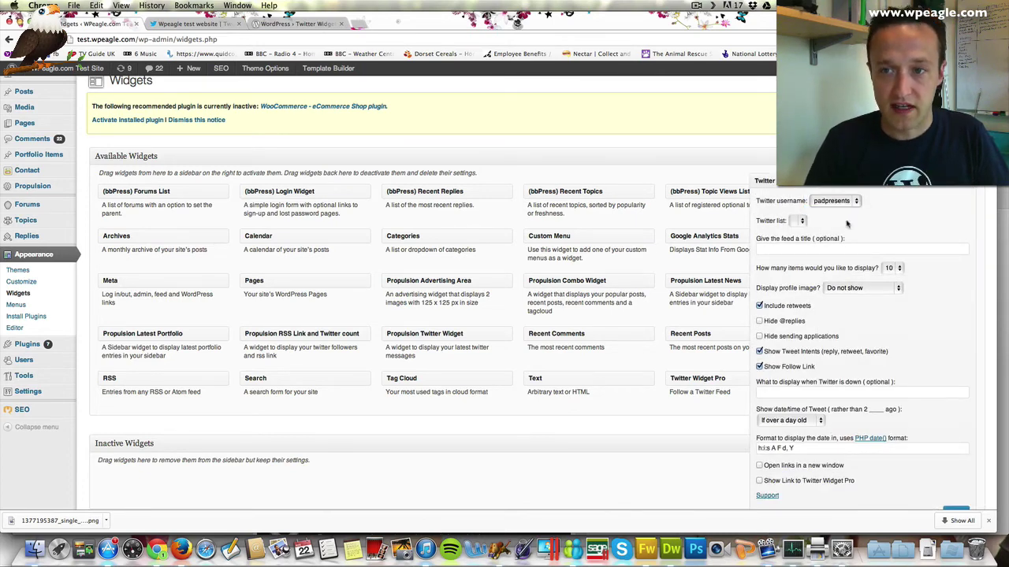
- Title the widget 'Twitter', keep profile images hidden, show 5 tweets and save
{"action": "left_click", "coordinate": [802, 248]}
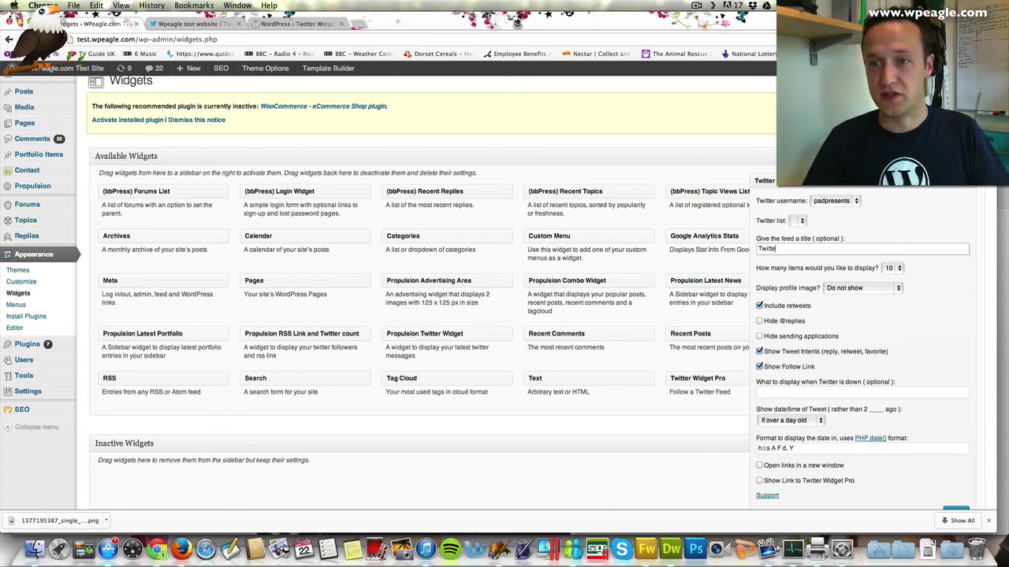
{"action": "scroll", "coordinate": [841, 291], "scroll_direction": "down", "scroll_amount": 1}
{"action": "left_click", "coordinate": [859, 288]}
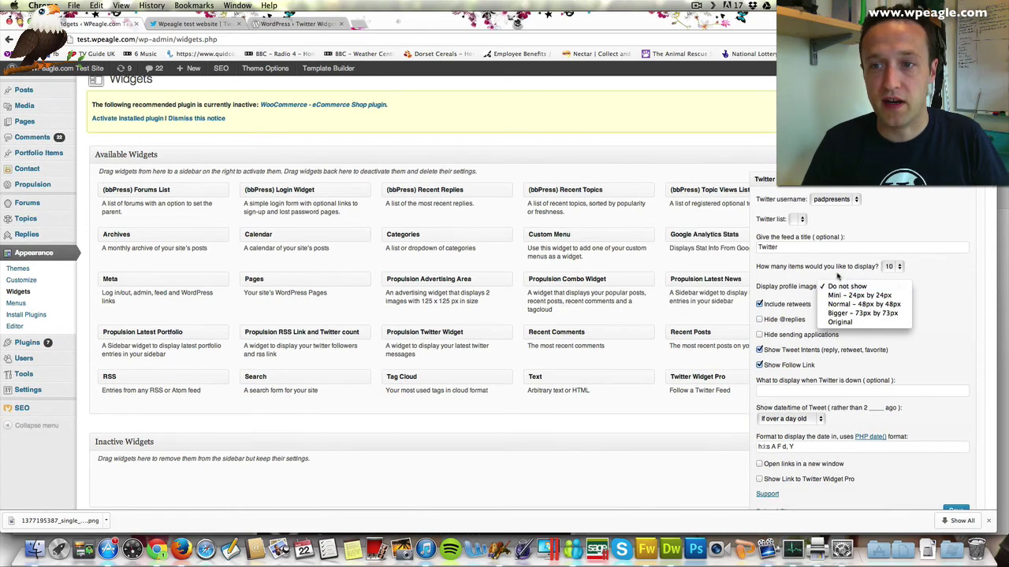
{"action": "left_click", "coordinate": [783, 315]}
{"action": "left_click", "coordinate": [893, 266]}
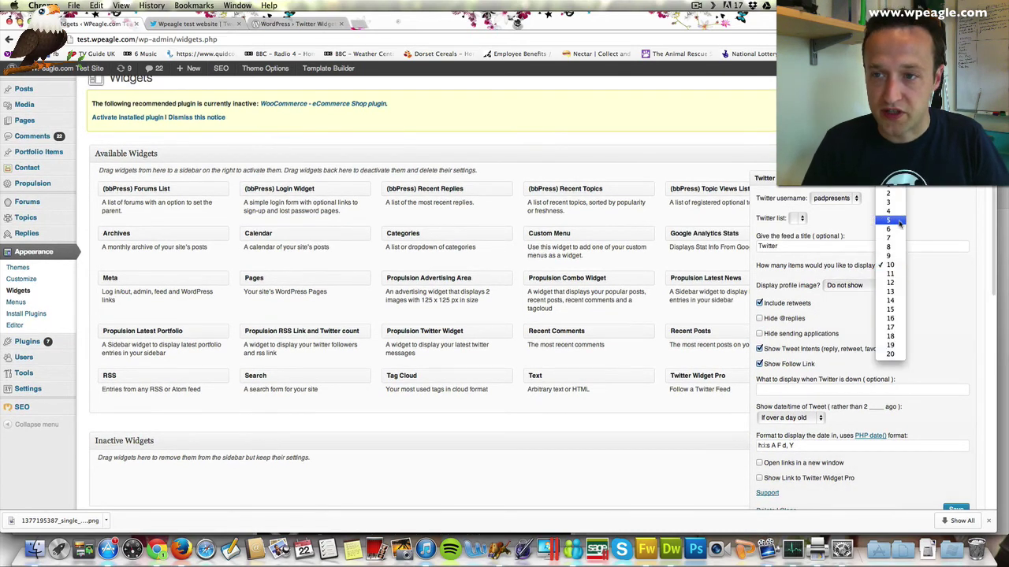
{"action": "left_click", "coordinate": [898, 220]}
{"action": "scroll", "coordinate": [826, 331], "scroll_direction": "down", "scroll_amount": 3}
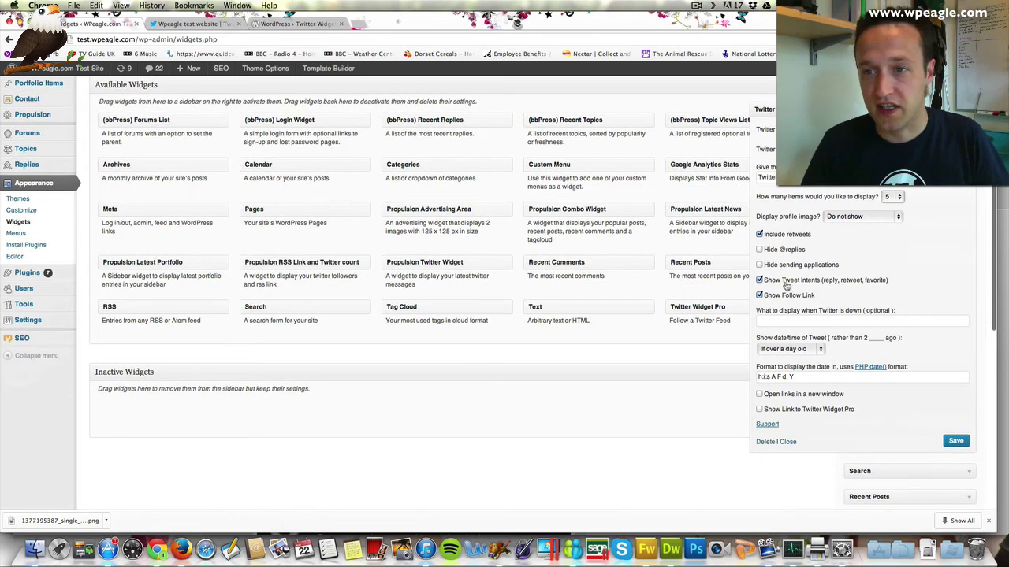
{"action": "scroll", "coordinate": [867, 354], "scroll_direction": "down", "scroll_amount": 1}
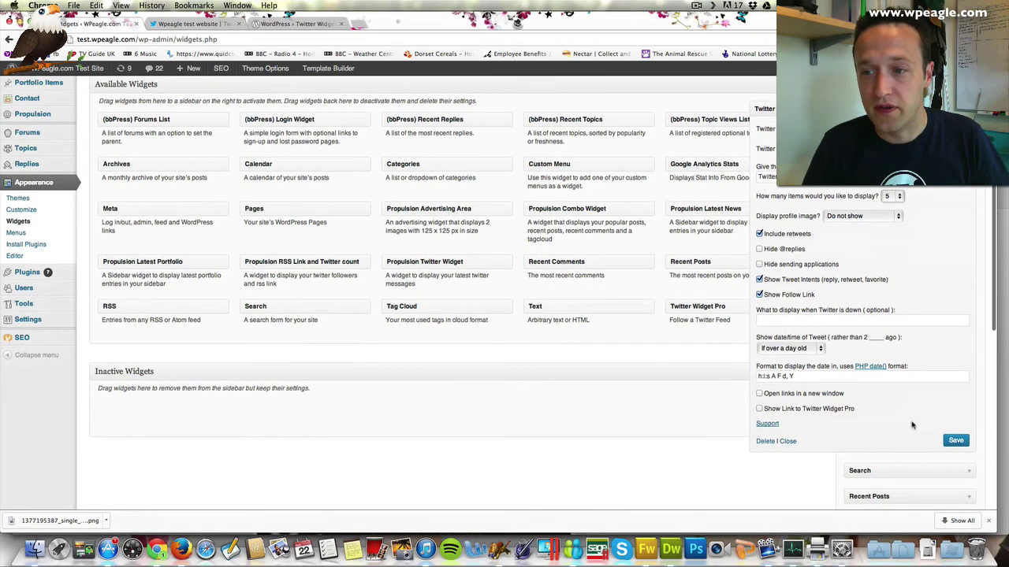
{"action": "left_click", "coordinate": [955, 441]}
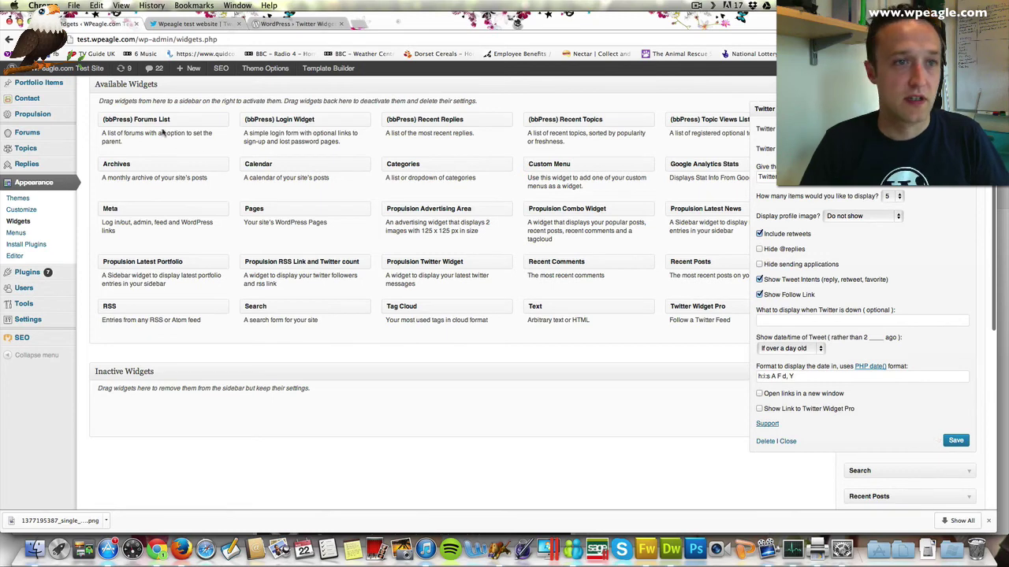
- Visit the WPEagle front page and scroll to the sidebar's live tweet feed with follow button
{"action": "mouse_move", "coordinate": [55, 71]}
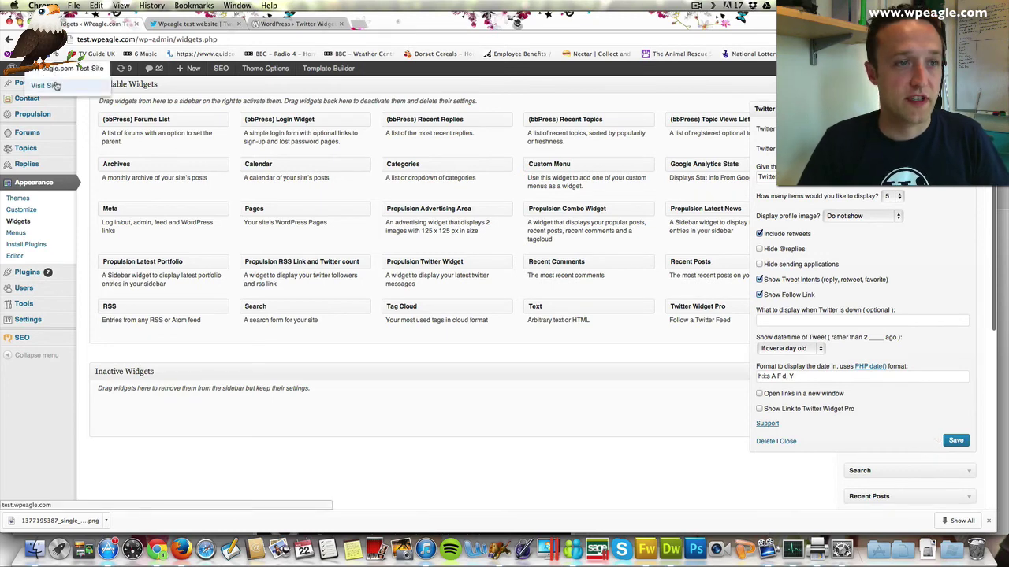
{"action": "left_click", "coordinate": [45, 85]}
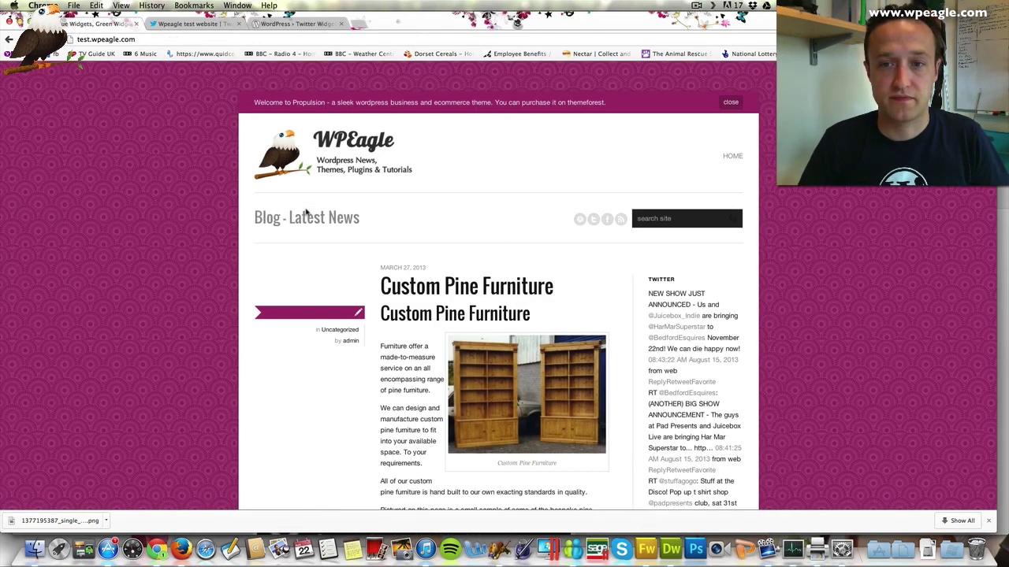
{"action": "scroll", "coordinate": [670, 305], "scroll_direction": "down", "scroll_amount": 2}
{"action": "scroll", "coordinate": [668, 306], "scroll_direction": "down", "scroll_amount": 6}
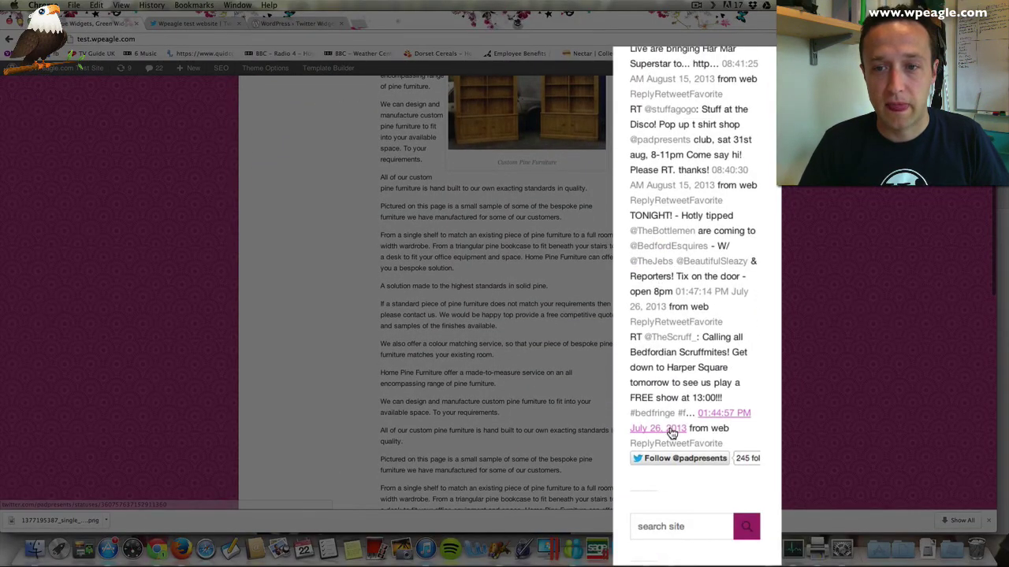
{"action": "scroll", "coordinate": [697, 410], "scroll_direction": "up", "scroll_amount": 5}
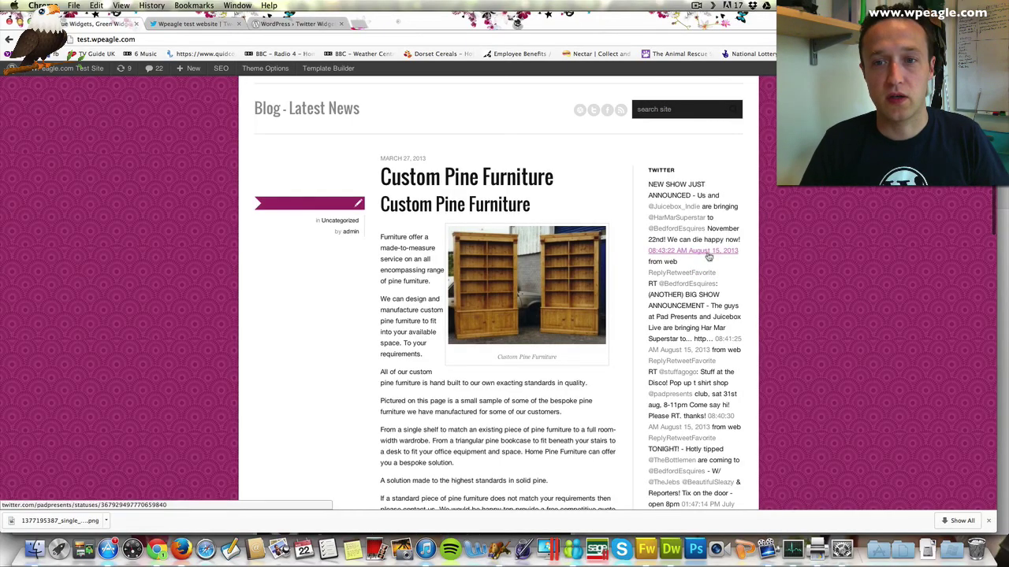
{"action": "scroll", "coordinate": [709, 251], "scroll_direction": "down", "scroll_amount": 8}
{"action": "scroll", "coordinate": [709, 253], "scroll_direction": "up", "scroll_amount": 10}
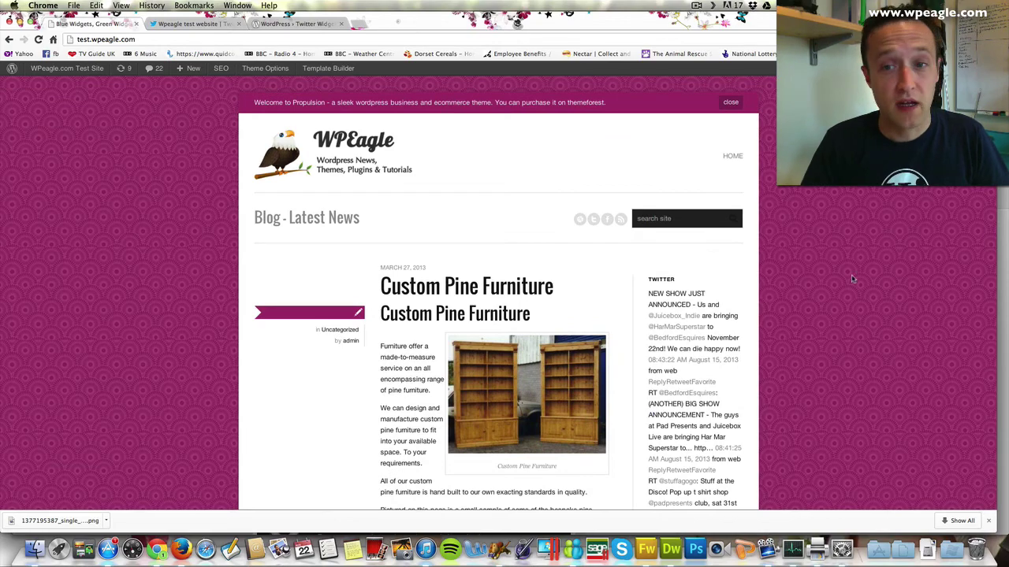
{"action": "scroll", "coordinate": [679, 314], "scroll_direction": "down", "scroll_amount": 2}
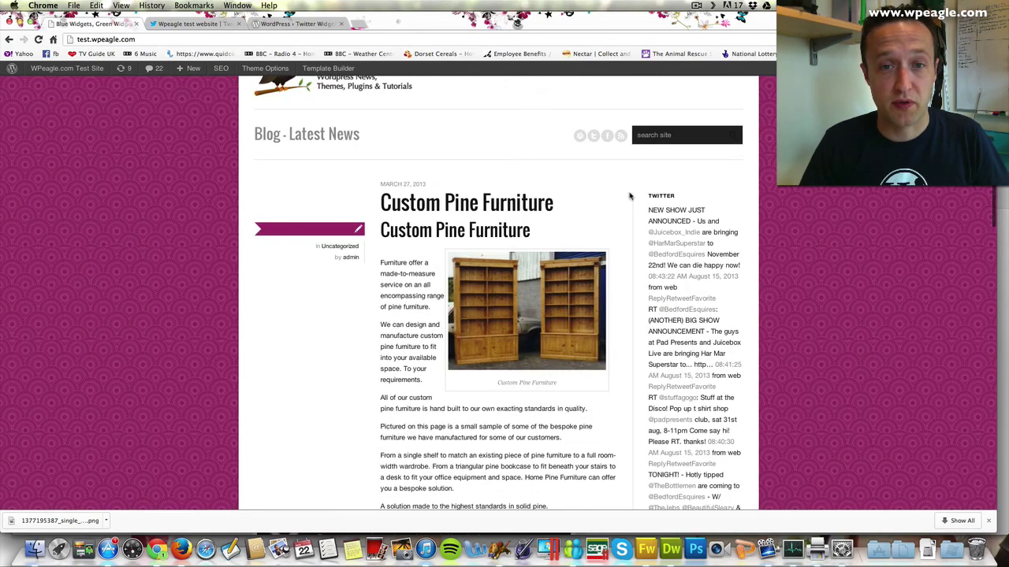
{"action": "scroll", "coordinate": [670, 370], "scroll_direction": "down", "scroll_amount": 1}
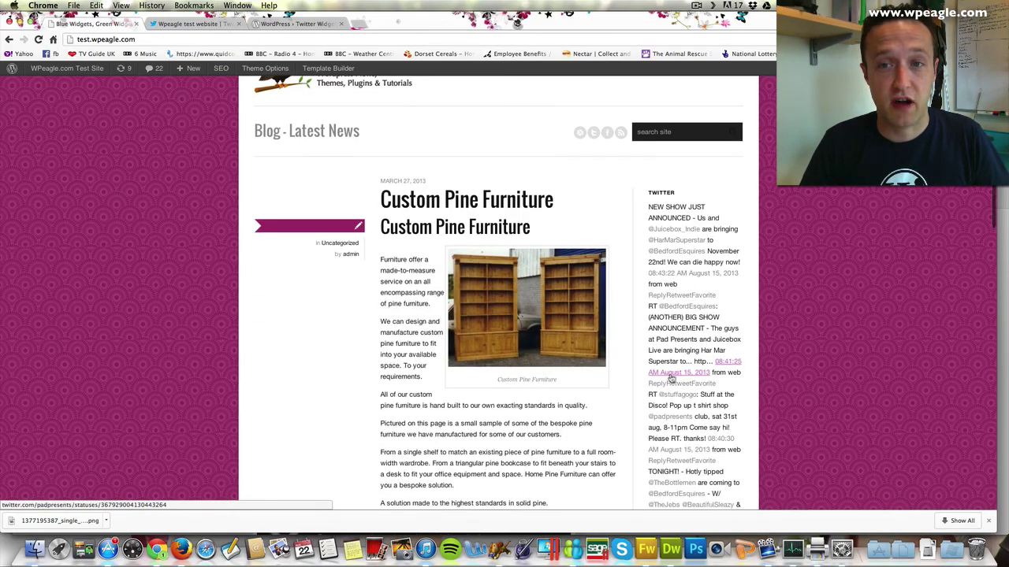
{"action": "scroll", "coordinate": [596, 315], "scroll_direction": "down", "scroll_amount": 2}
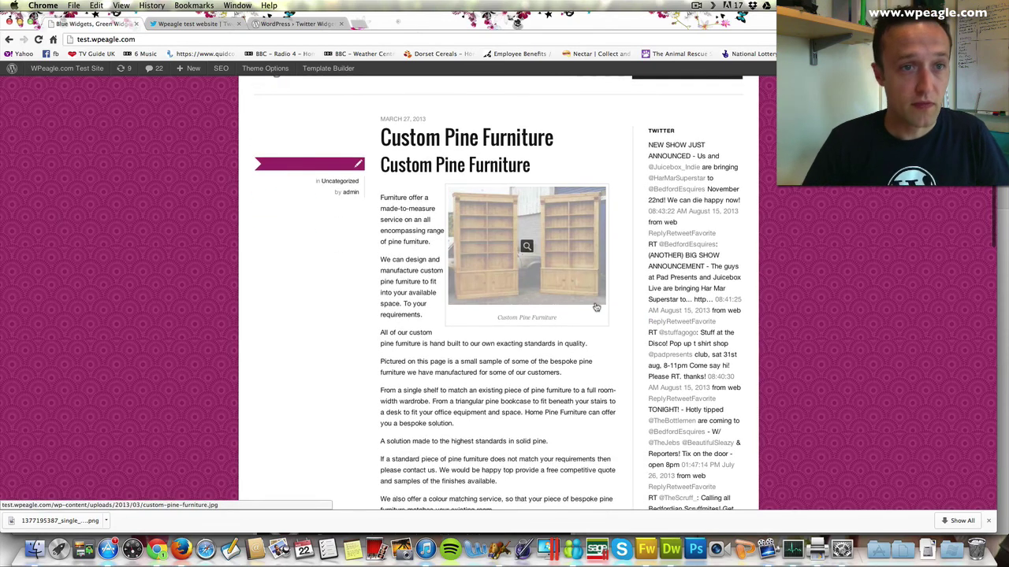